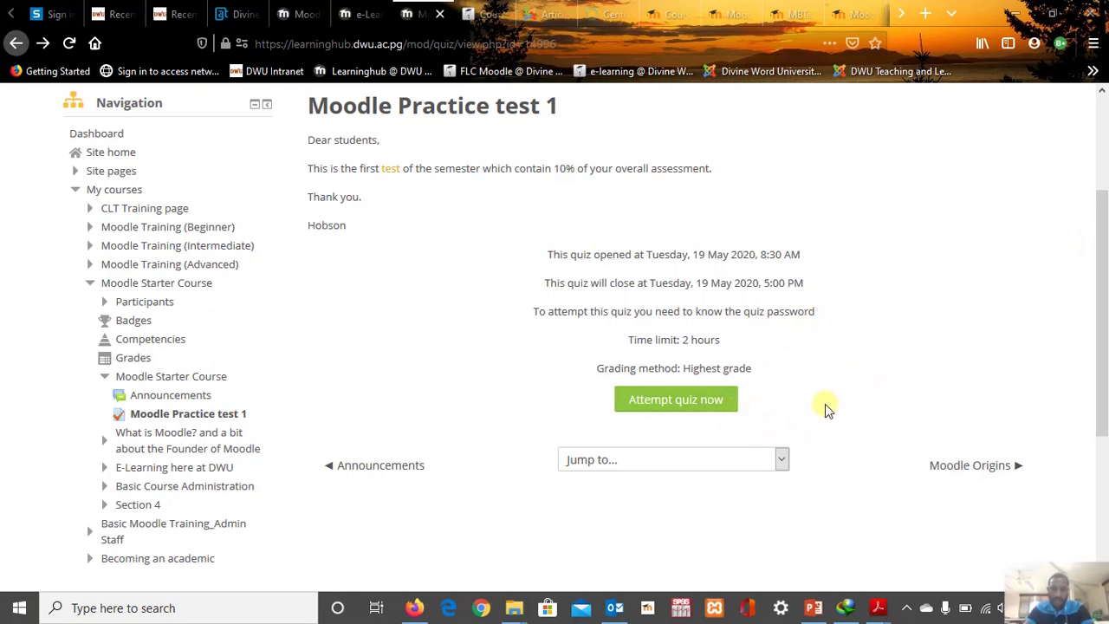
- Start a timed attempt at Moodle Practice test 1 in the student role
left_click(686, 404)
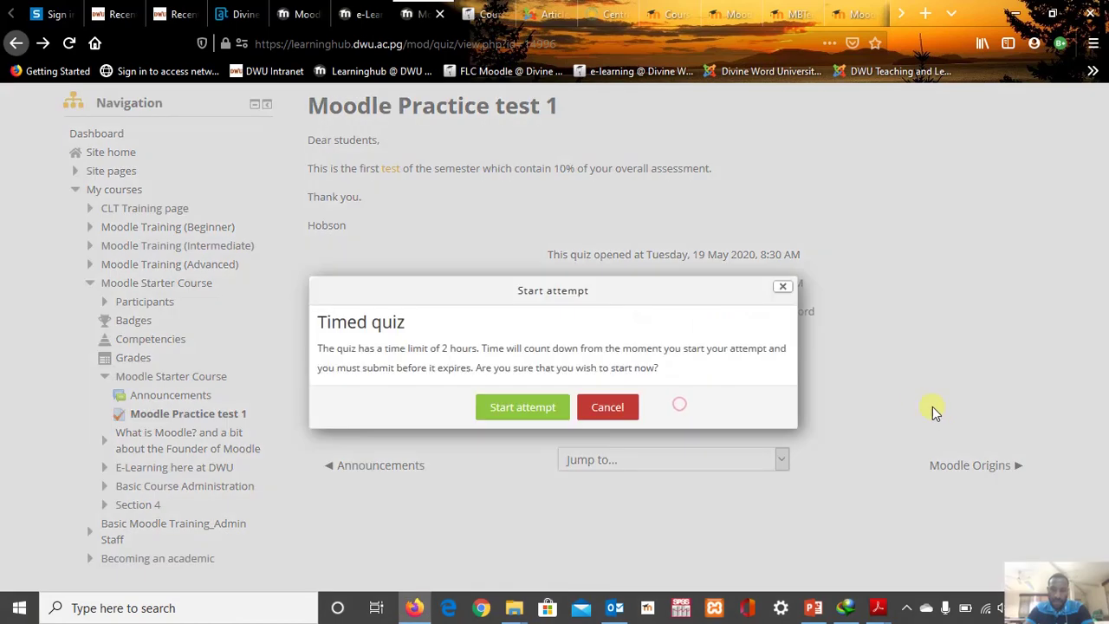
left_click(509, 409)
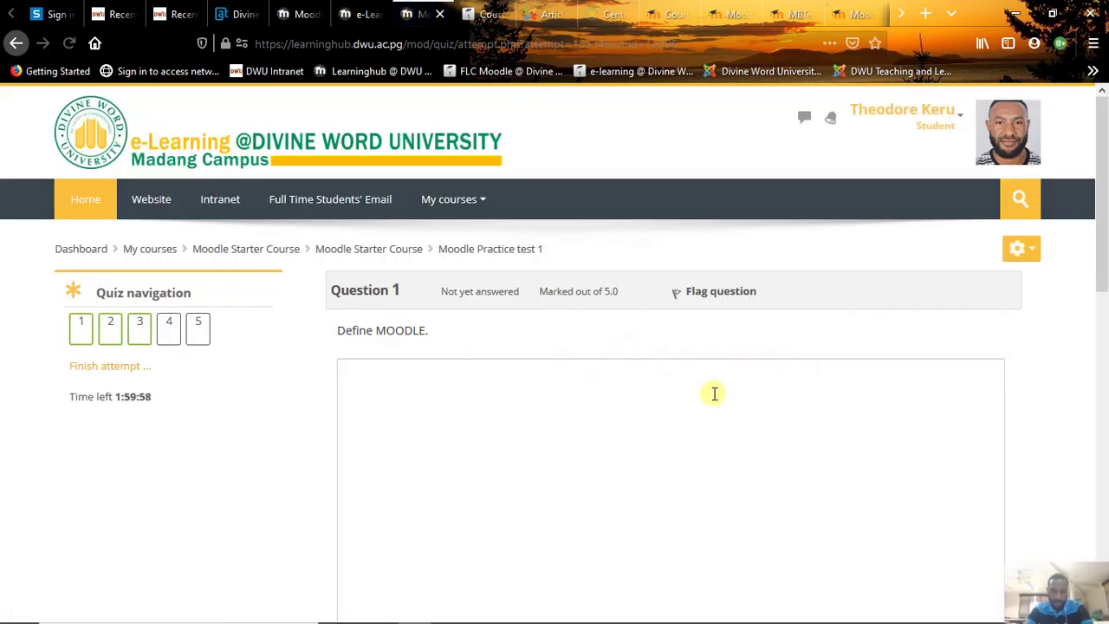
left_click_drag(1105, 219, 1039, 531)
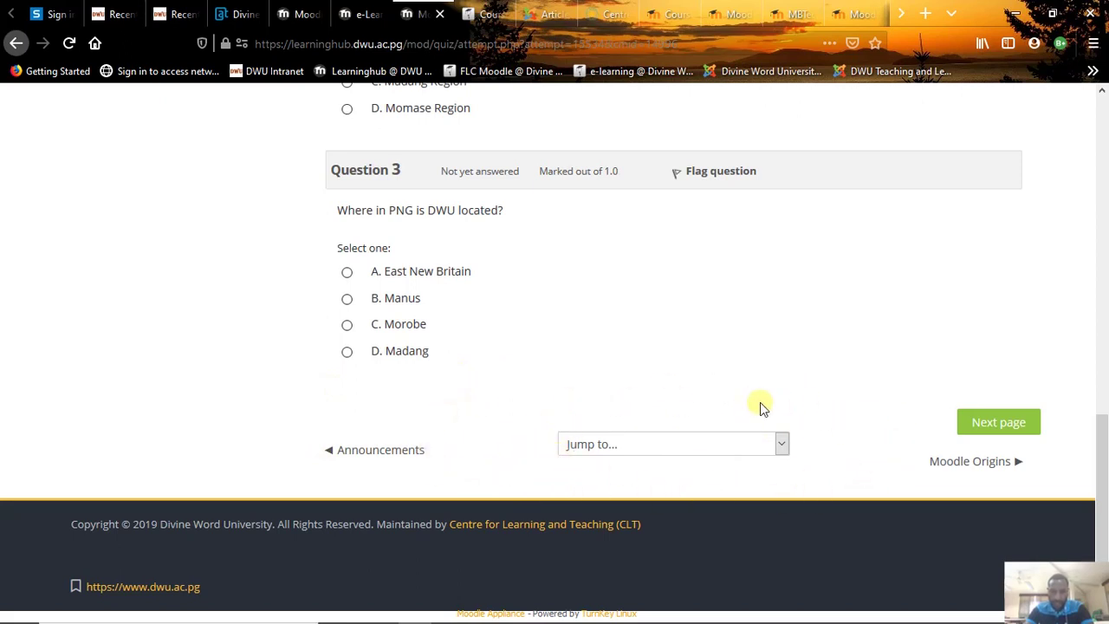
- Leave the quiz attempt for the "4. What is a course" activity and return to the attempt
left_click(782, 446)
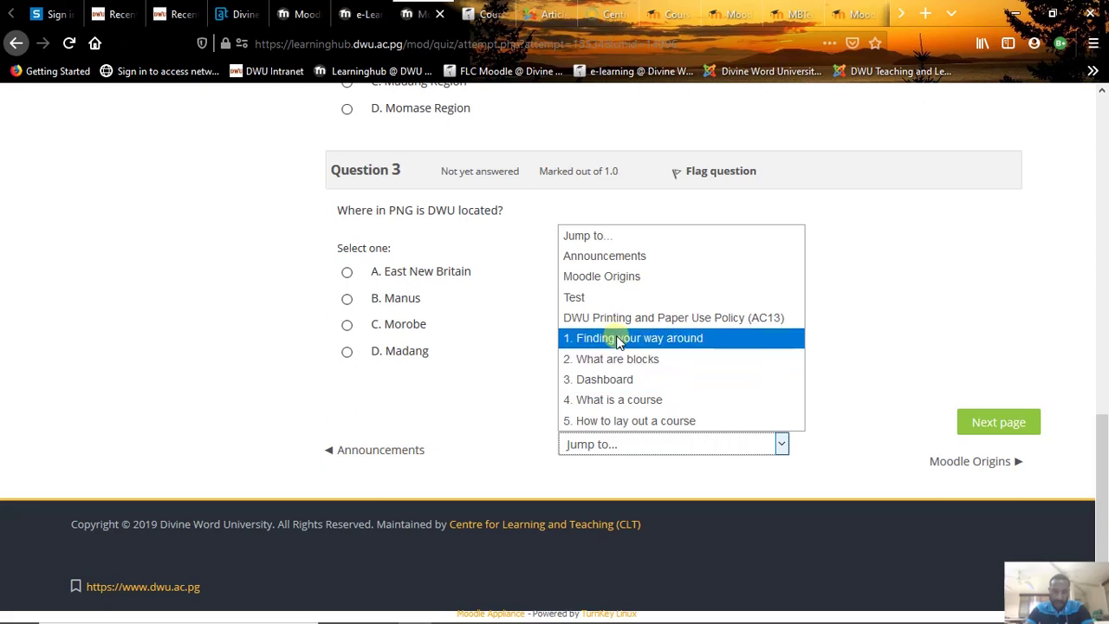
left_click(630, 405)
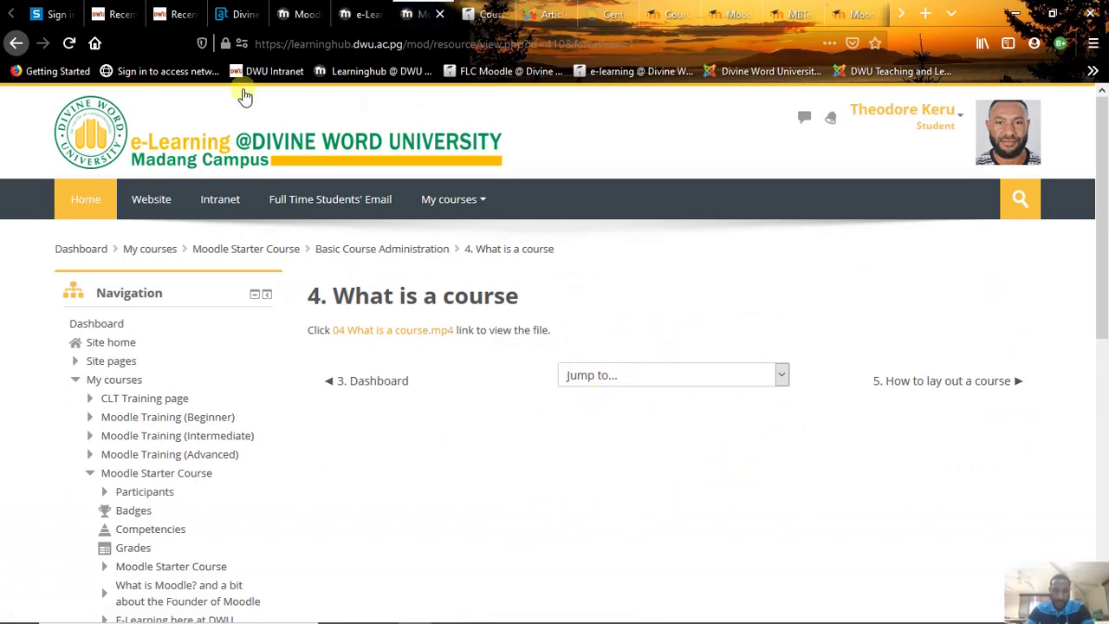
scroll(738, 486, "down", 5)
scroll(718, 482, "up", 6)
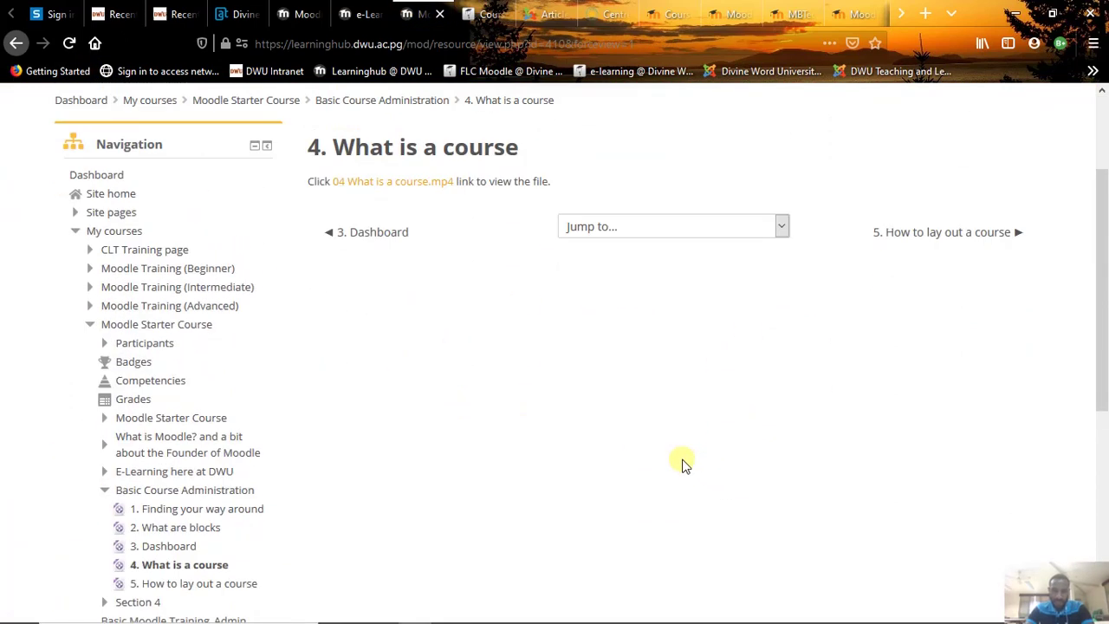
left_click(16, 42)
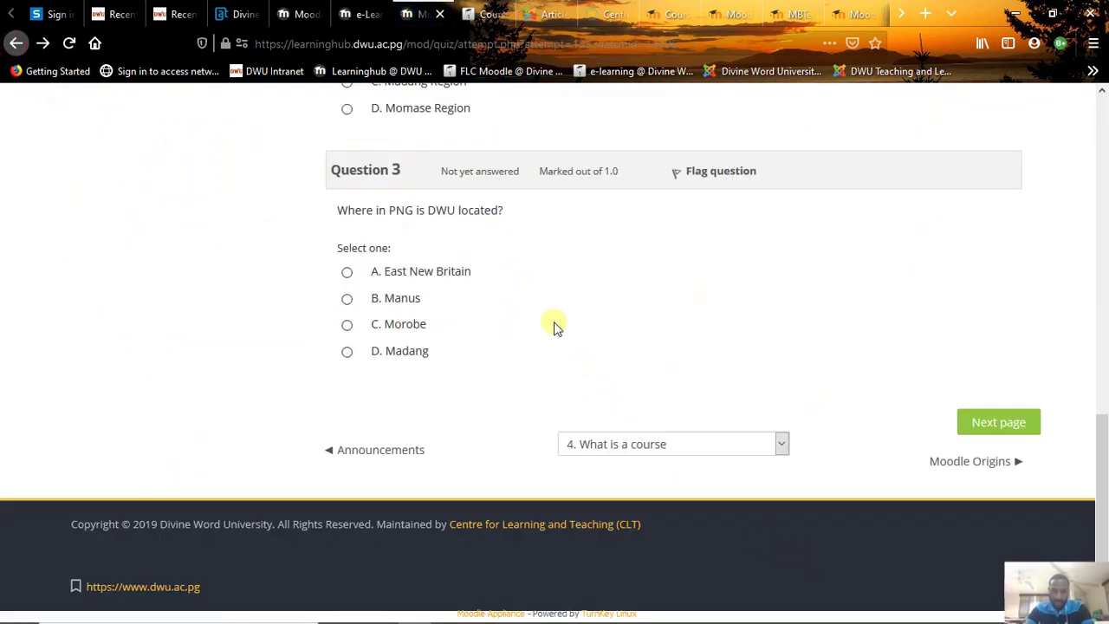
- Examine questions 1 to 3 and the surrounding site navigation on the first page of the quiz attempt
scroll(610, 366, "up", 2)
scroll(610, 366, "up", 5)
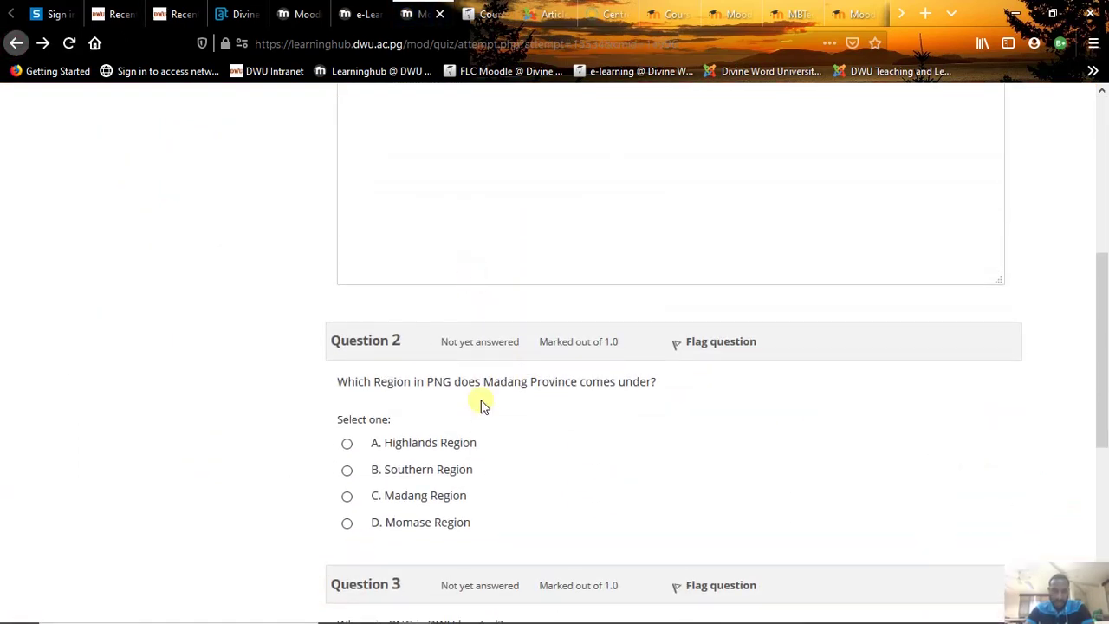
scroll(791, 450, "down", 7)
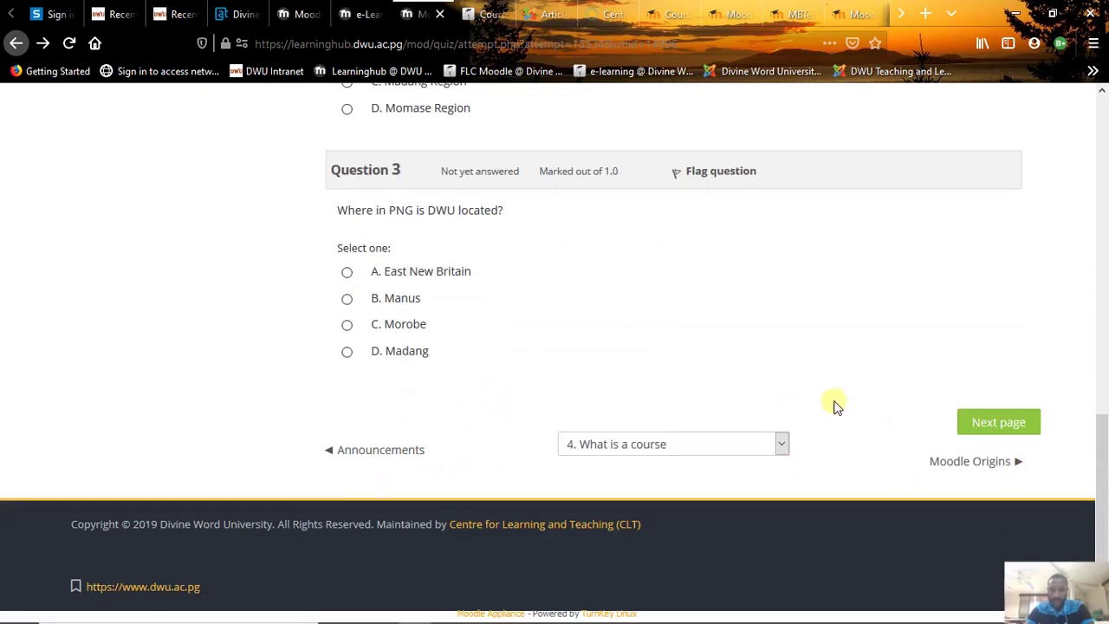
scroll(789, 403, "up", 9)
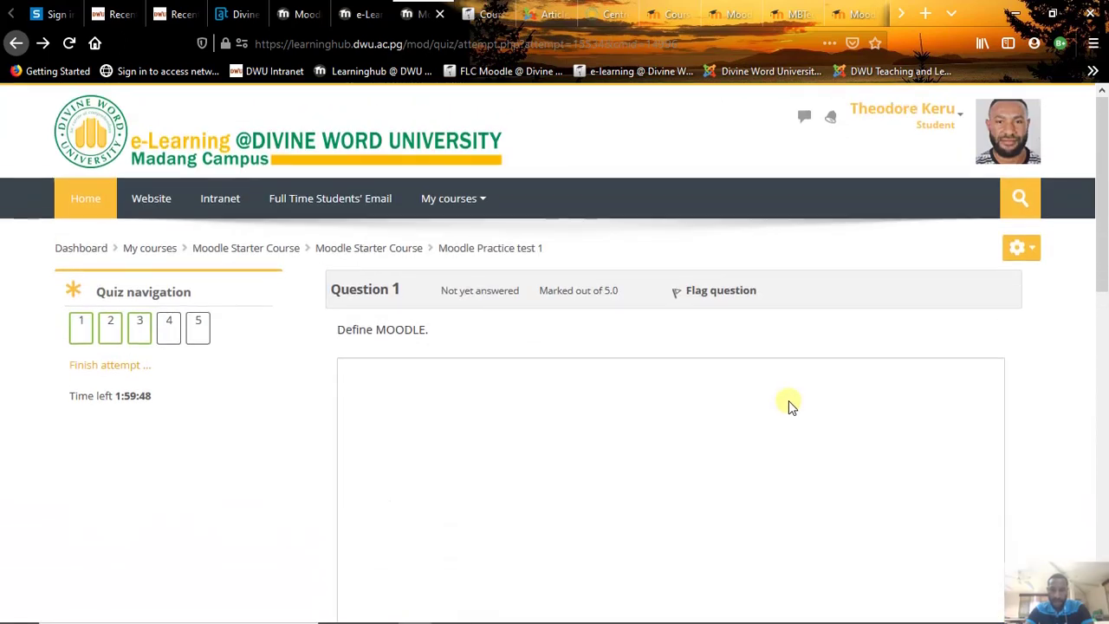
scroll(788, 404, "down", 4)
scroll(788, 404, "up", 4)
scroll(788, 404, "up", 1)
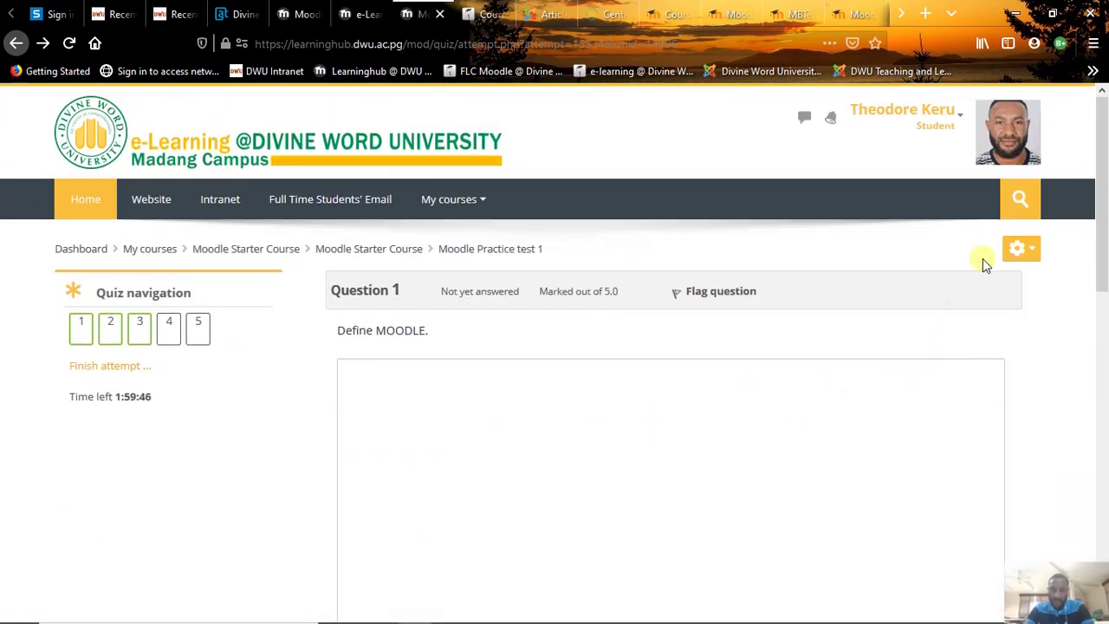
scroll(466, 430, "down", 10)
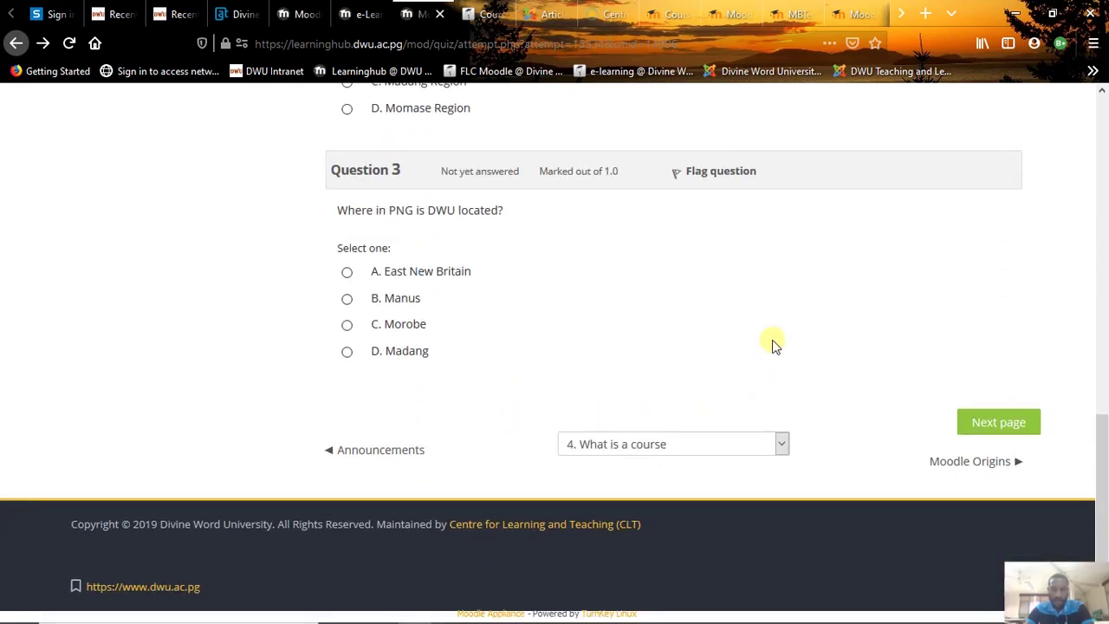
scroll(656, 330, "up", 3)
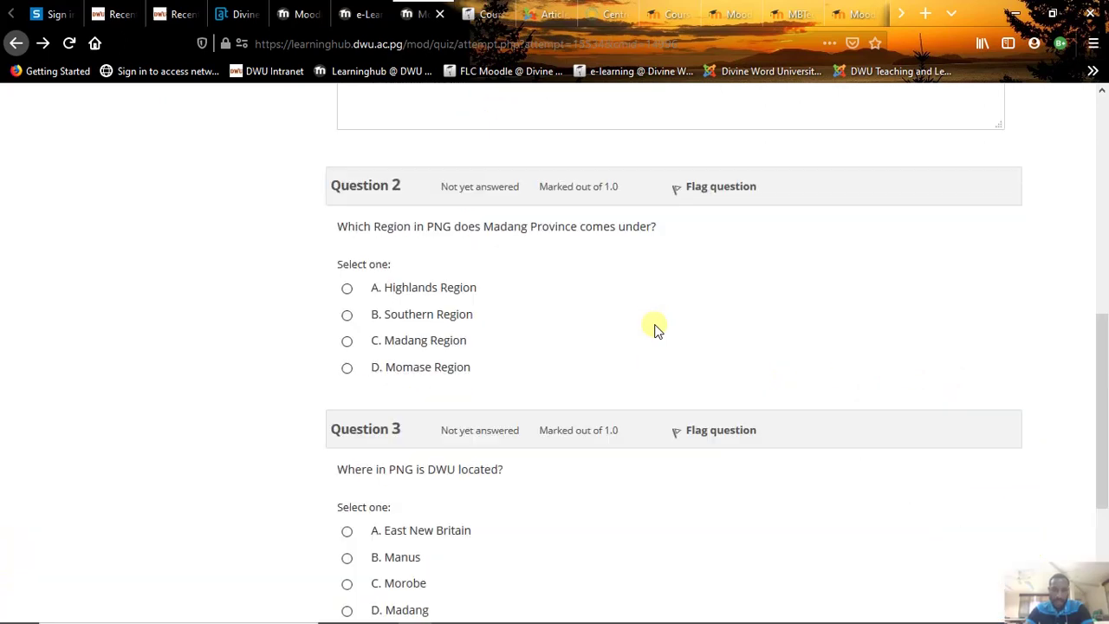
scroll(655, 329, "up", 6)
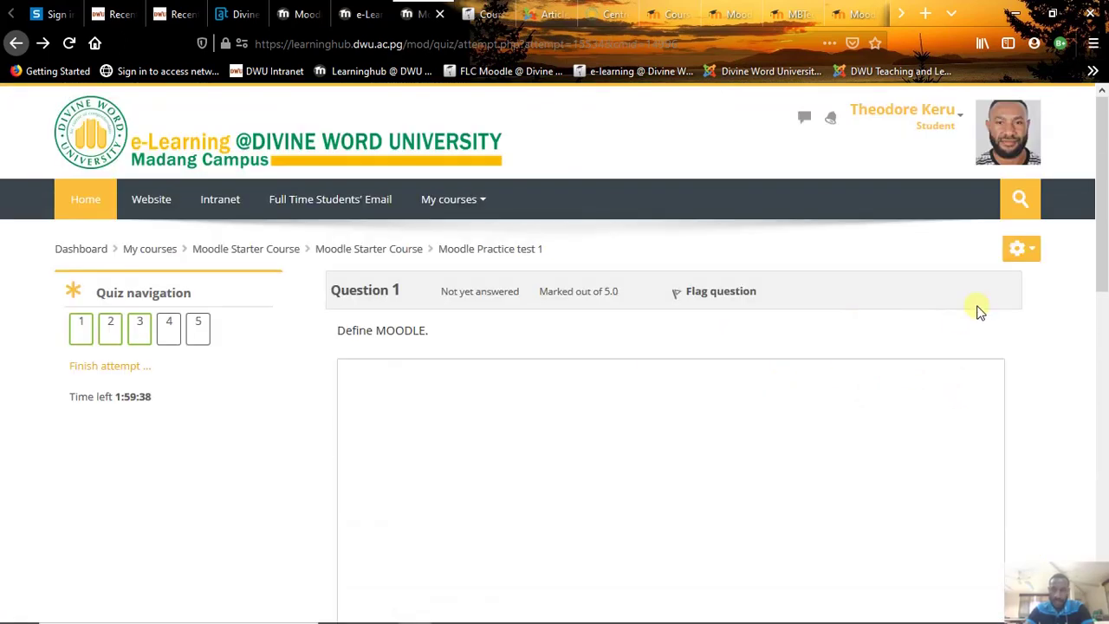
- Return from the student role to the normal role and open the Moodle Practice test 1 overview page
left_click(951, 114)
left_click(899, 271)
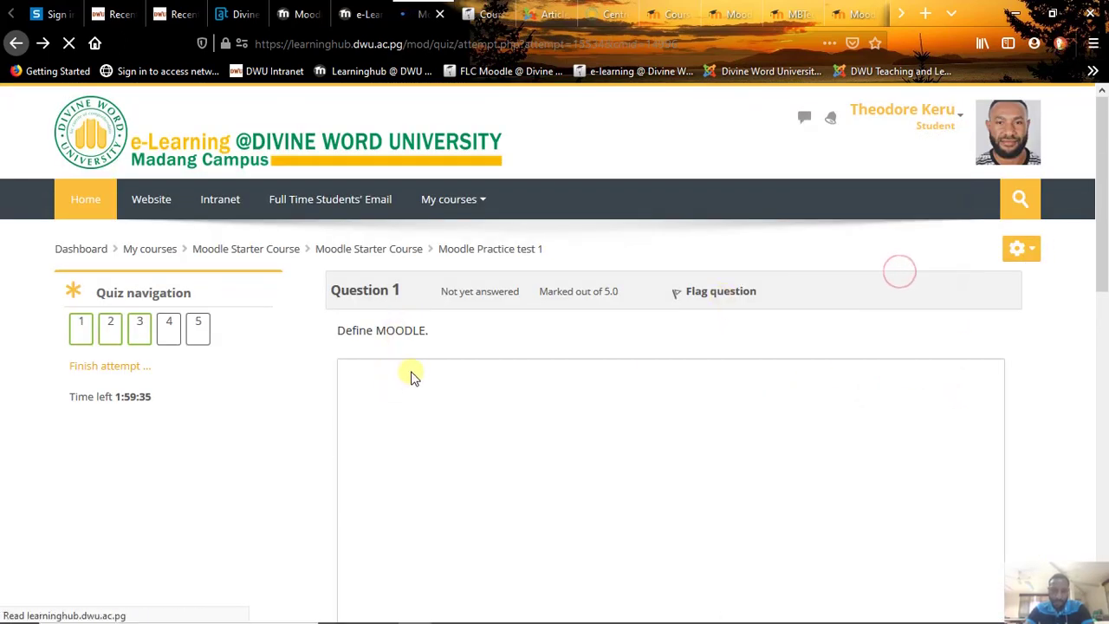
left_click(478, 251)
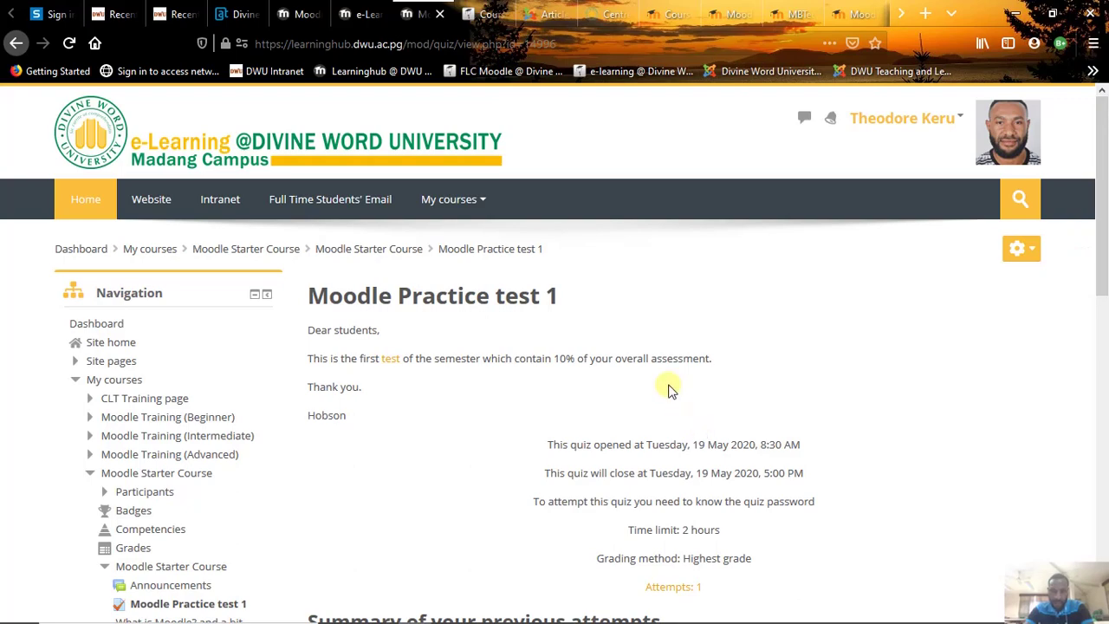
scroll(684, 390, "down", 5)
scroll(704, 381, "up", 5)
scroll(1090, 272, "down", 2)
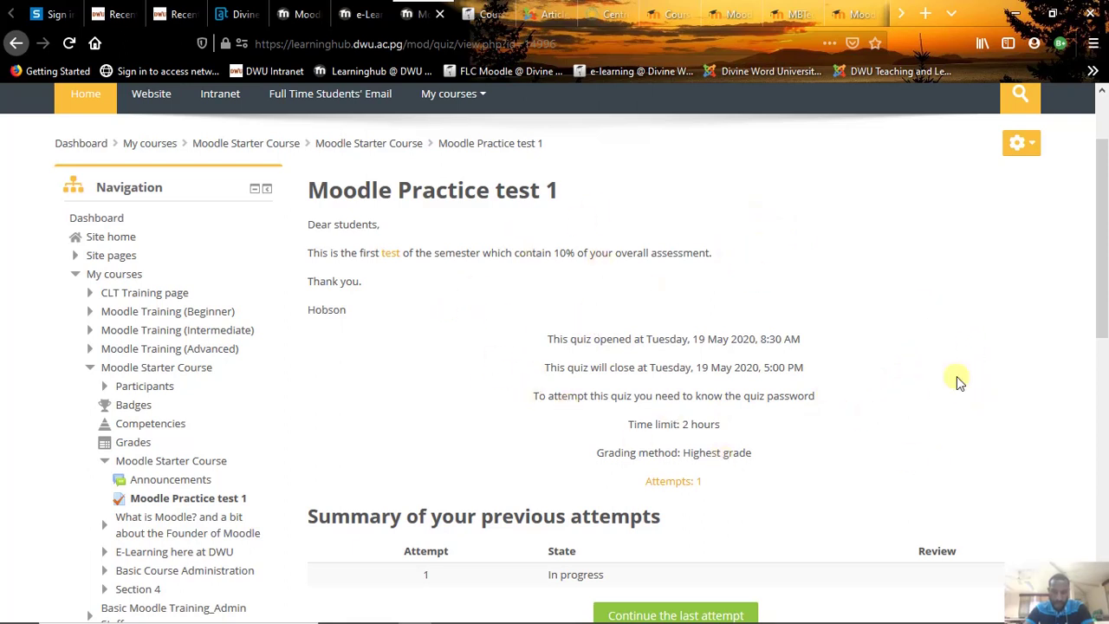
- Open the settings of Moodle Practice test 1 for editing
left_click(1035, 145)
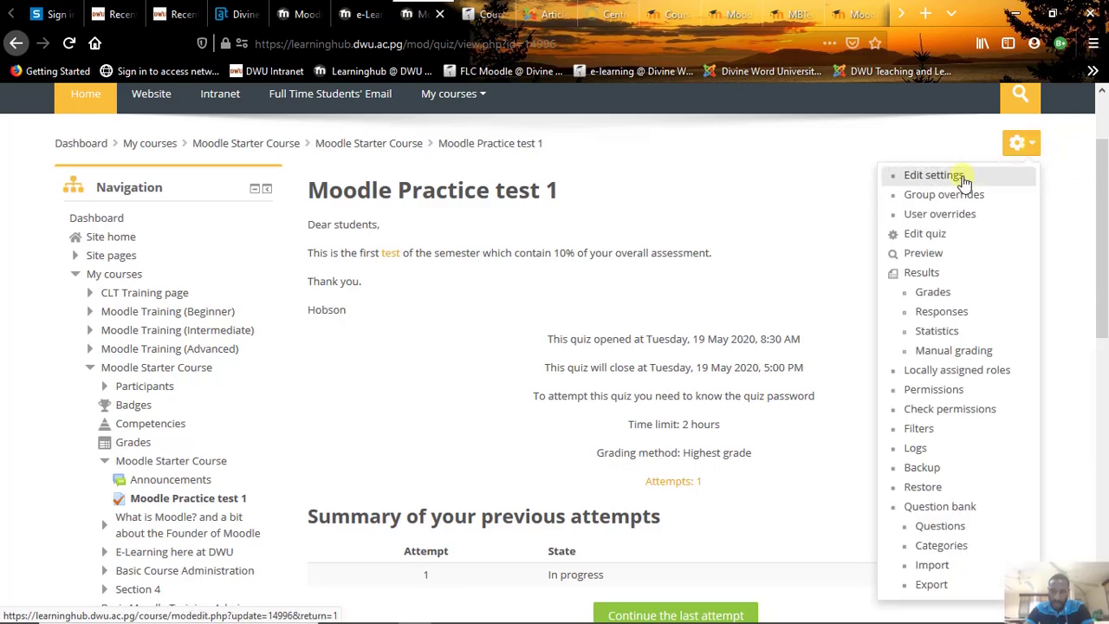
left_click(904, 142)
scroll(780, 260, "down", 5)
scroll(765, 277, "down", 5)
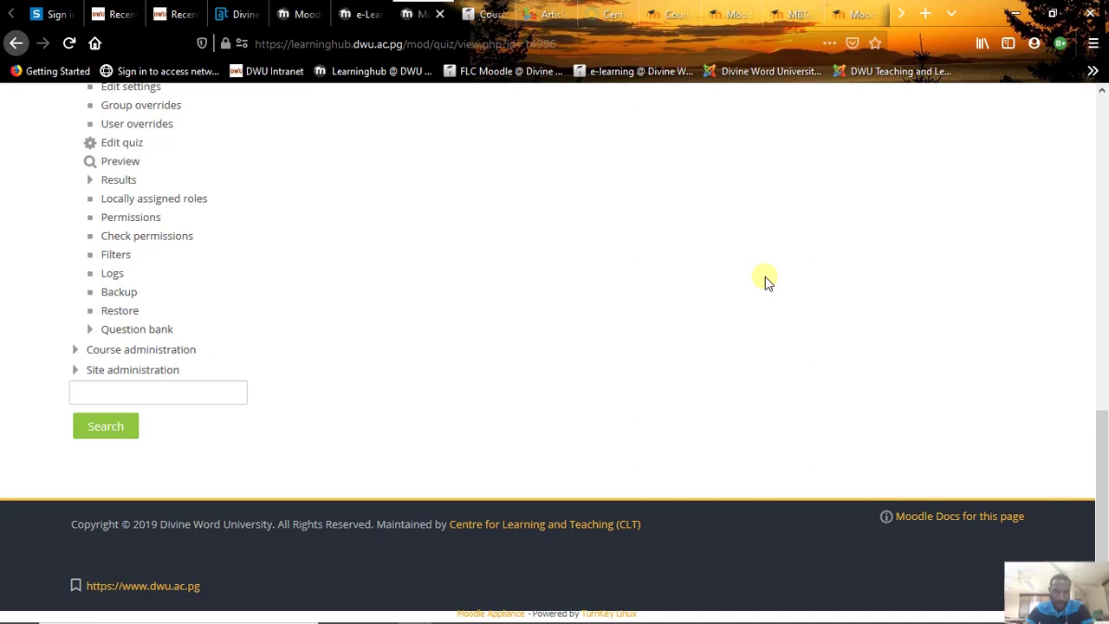
scroll(765, 276, "up", 6)
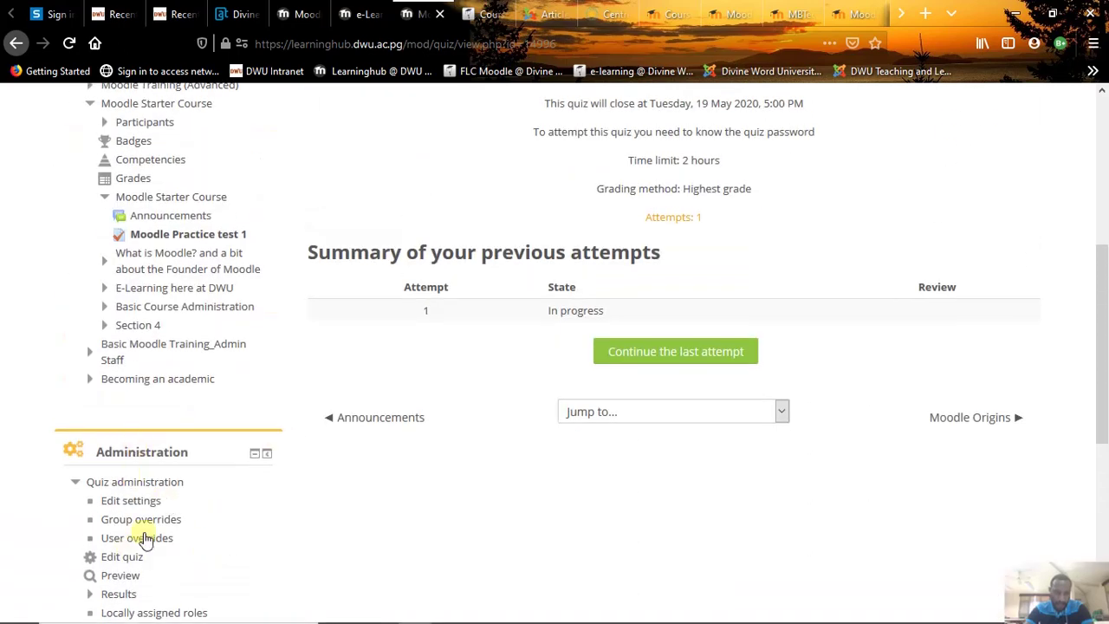
left_click_drag(1102, 340, 1088, 445)
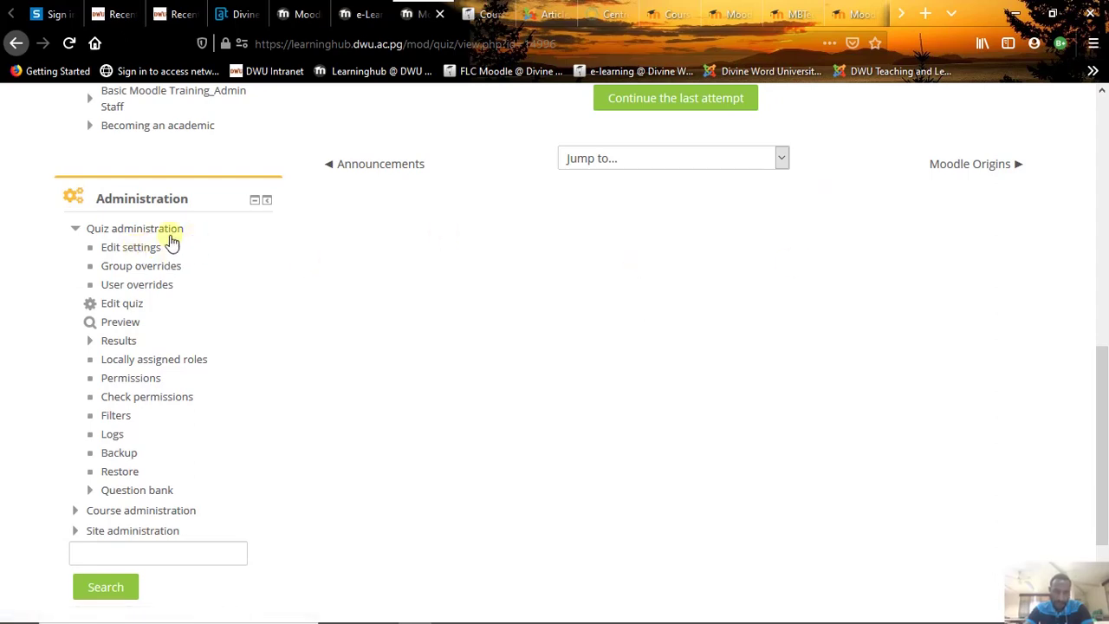
left_click(134, 248)
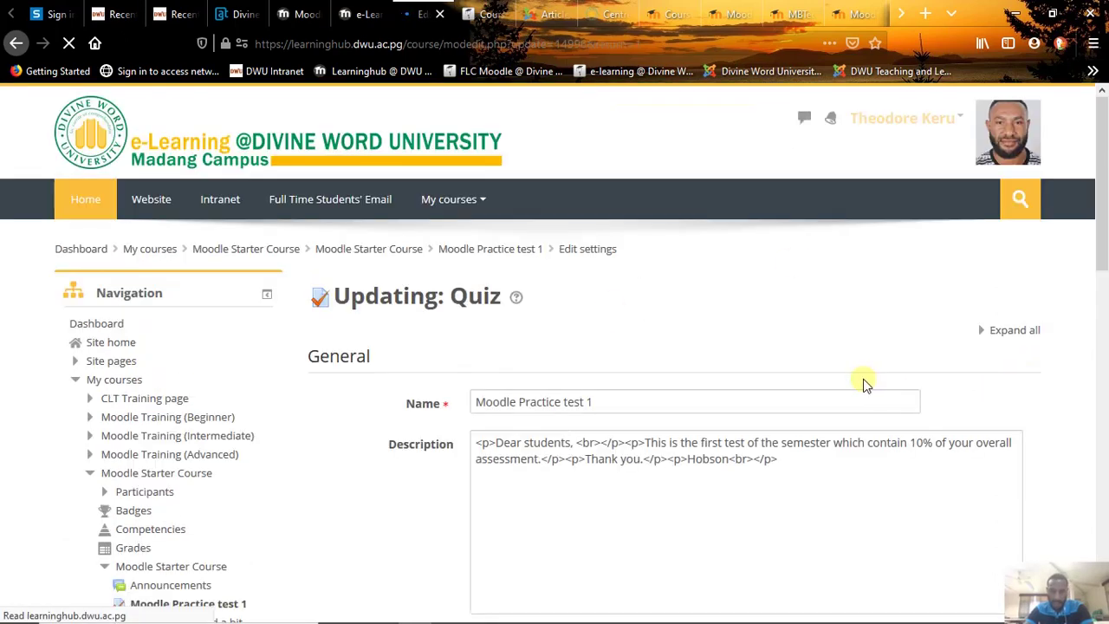
- Expand Extra restrictions on attempts in the quiz settings and show its additional options
scroll(769, 433, "down", 5)
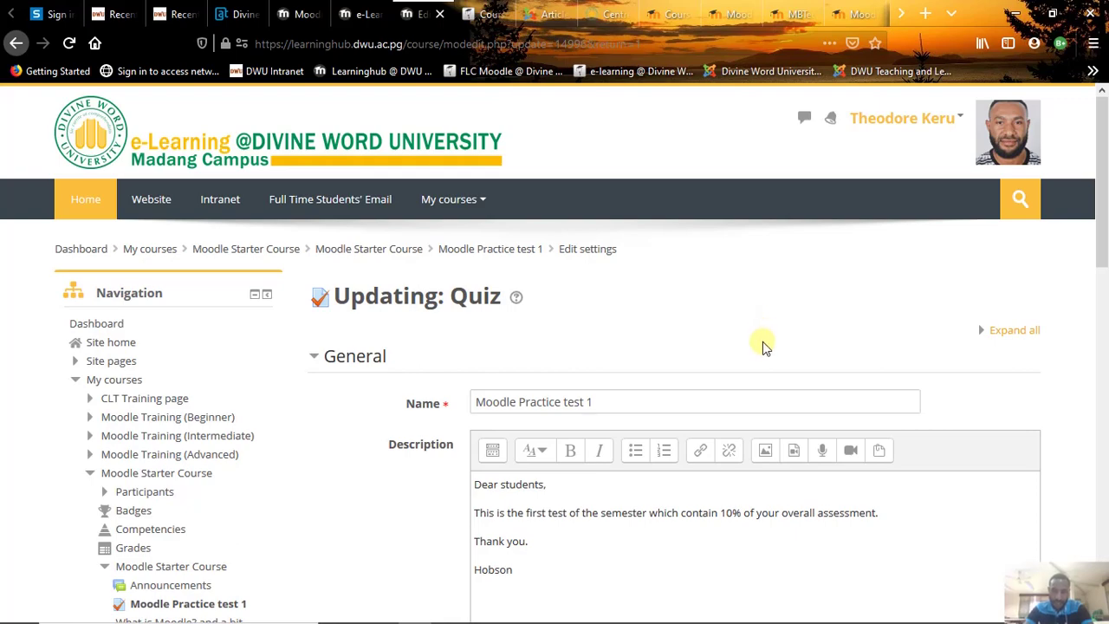
scroll(762, 366, "down", 10)
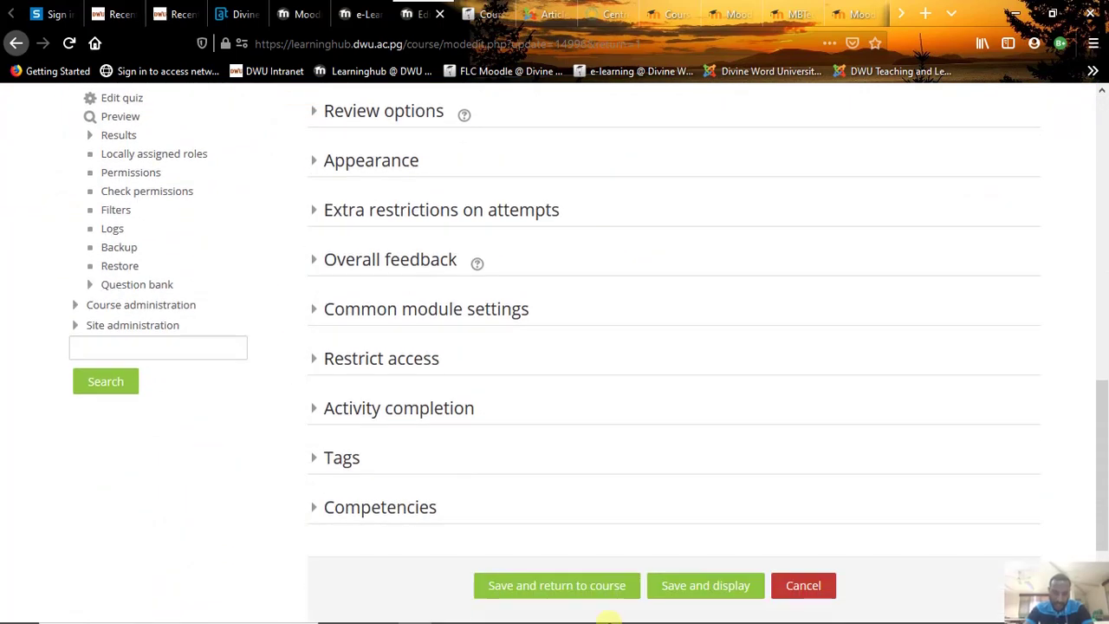
scroll(857, 433, "up", 5)
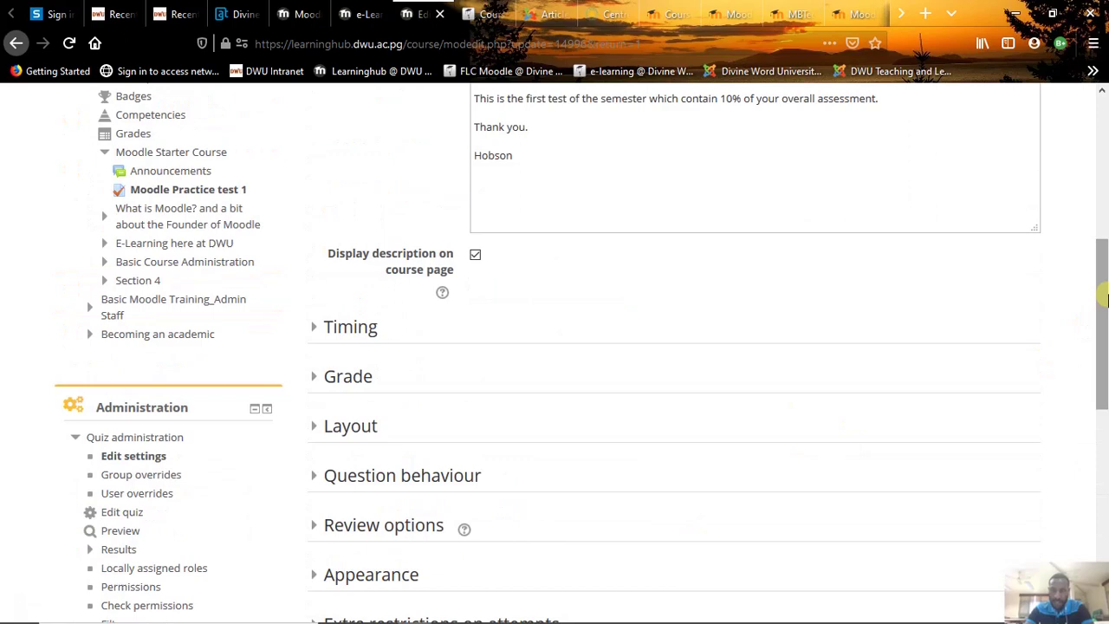
scroll(1105, 299, "up", 5)
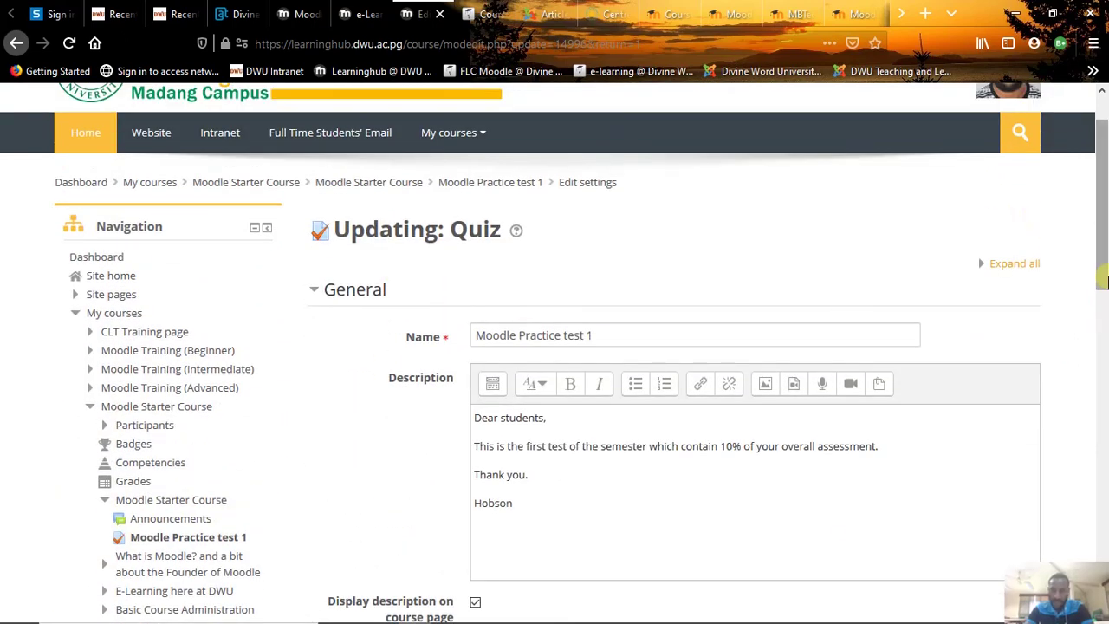
scroll(1105, 279, "up", 2)
scroll(1105, 279, "down", 2)
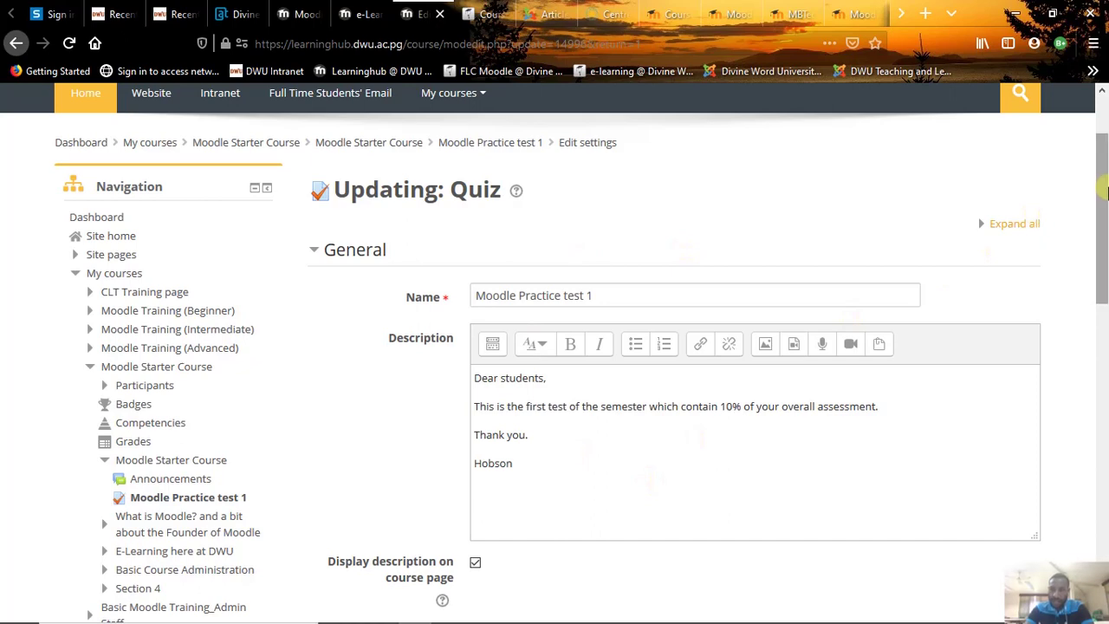
left_click_drag(1106, 193, 1083, 422)
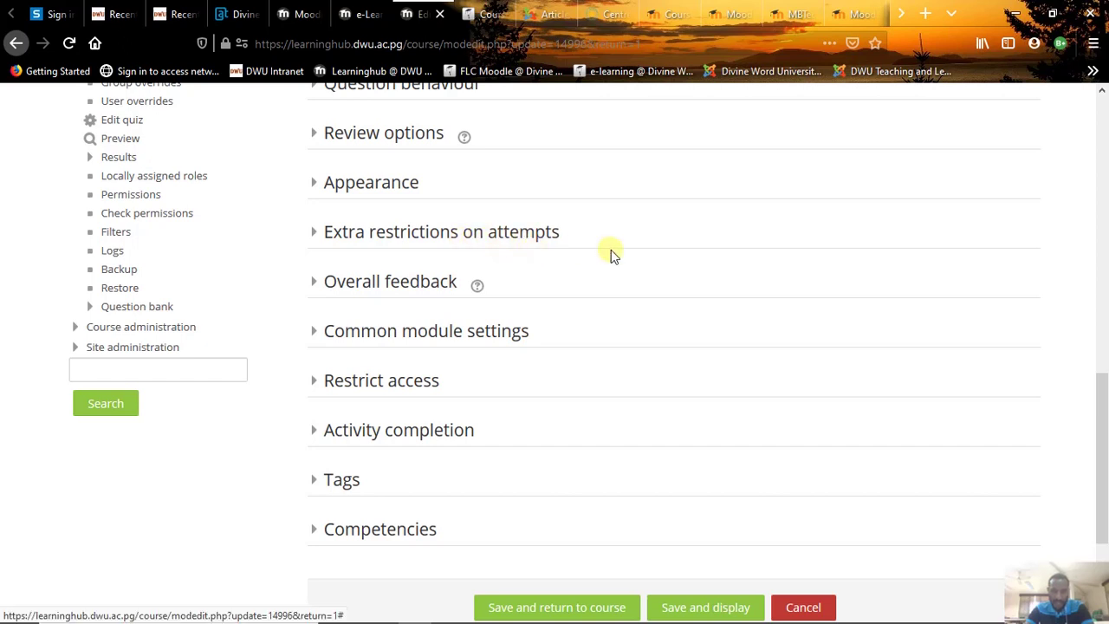
left_click(404, 235)
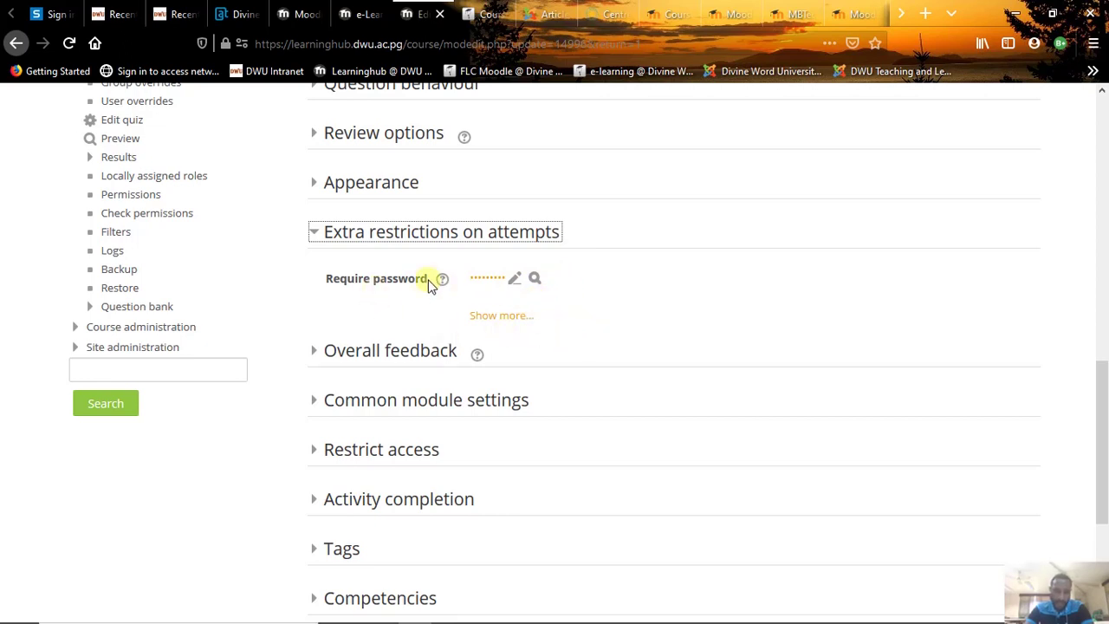
left_click(504, 317)
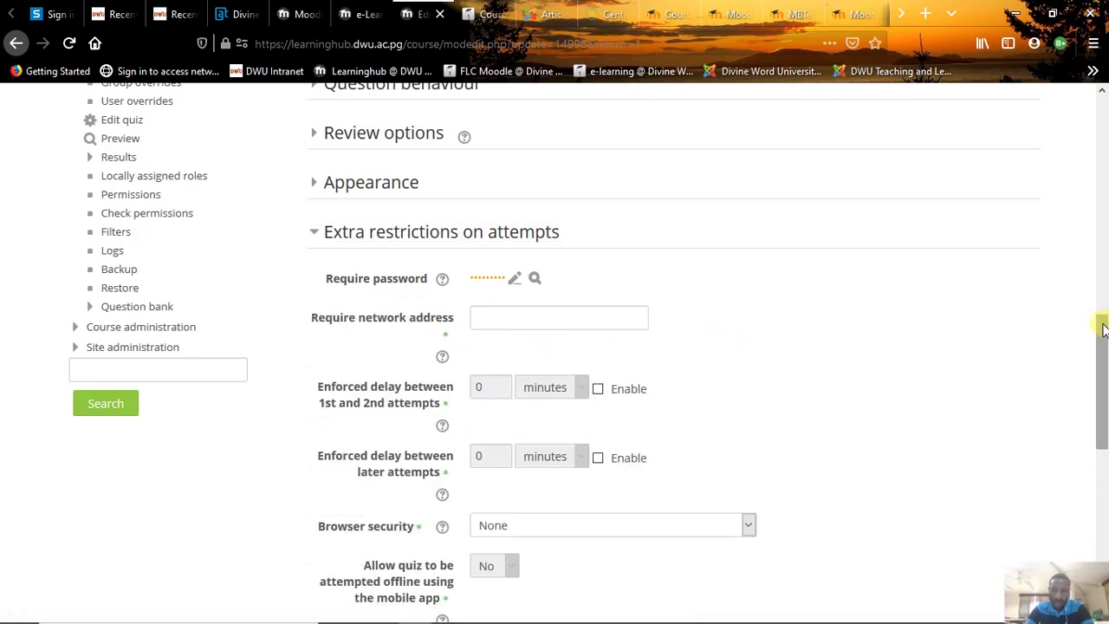
scroll(1098, 324, "down", 2)
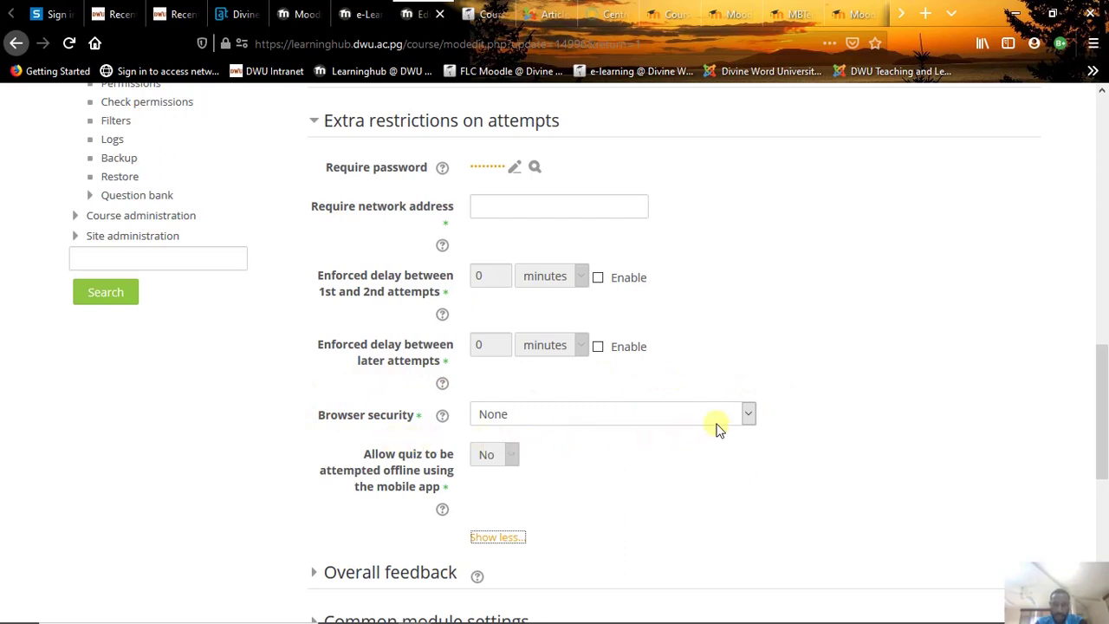
- Set the quiz's Browser security to "Full screen pop-up with some JavaScript security" and save and display the quiz
left_click(748, 417)
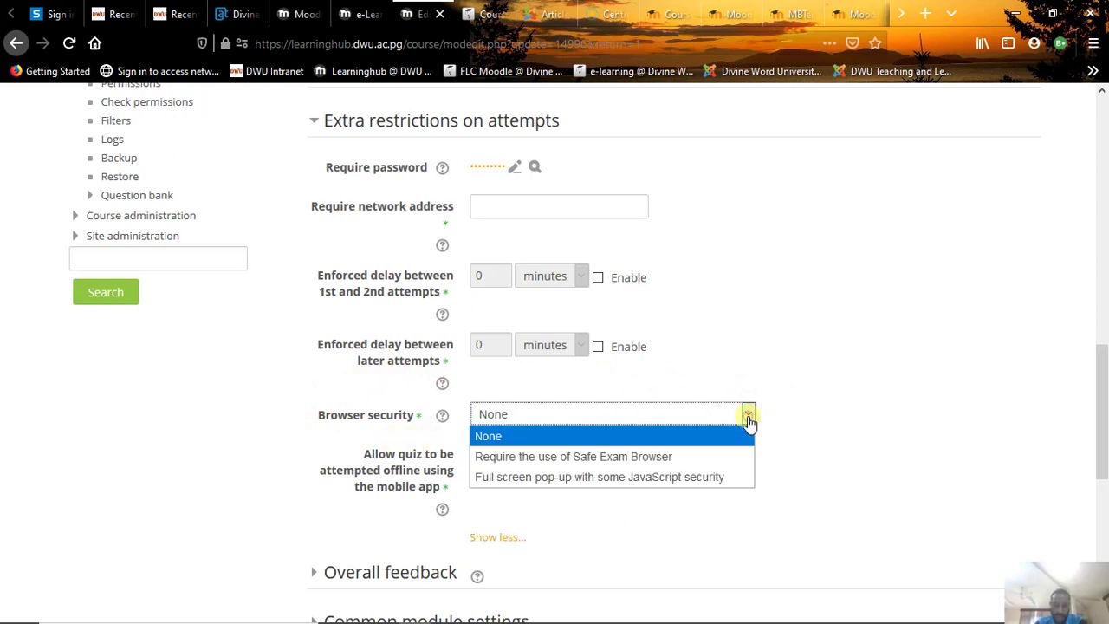
left_click(676, 482)
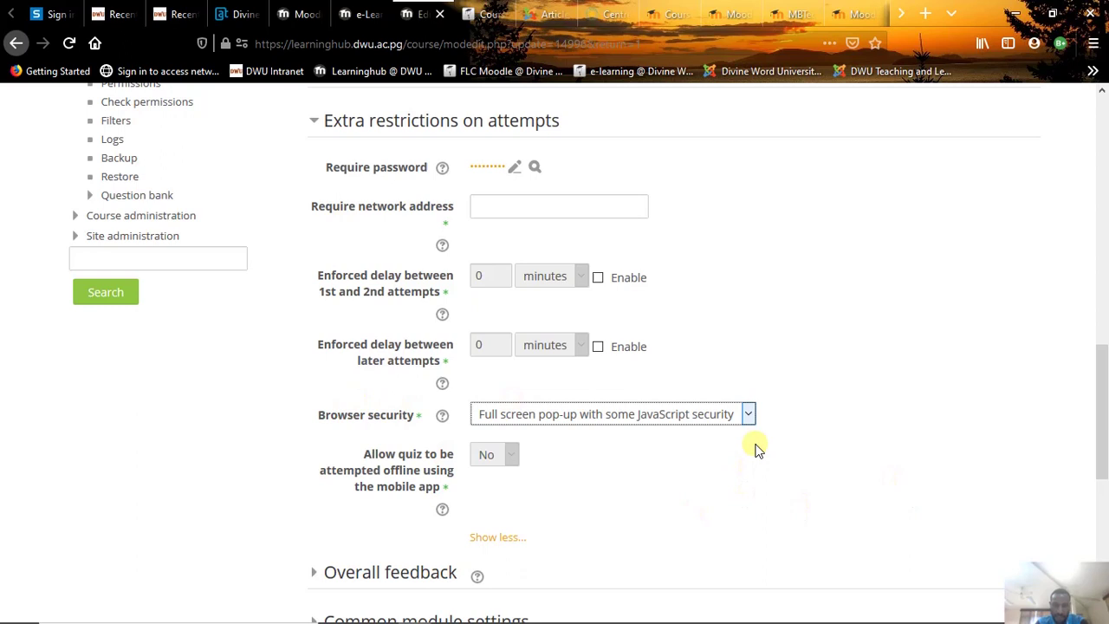
scroll(650, 465, "down", 5)
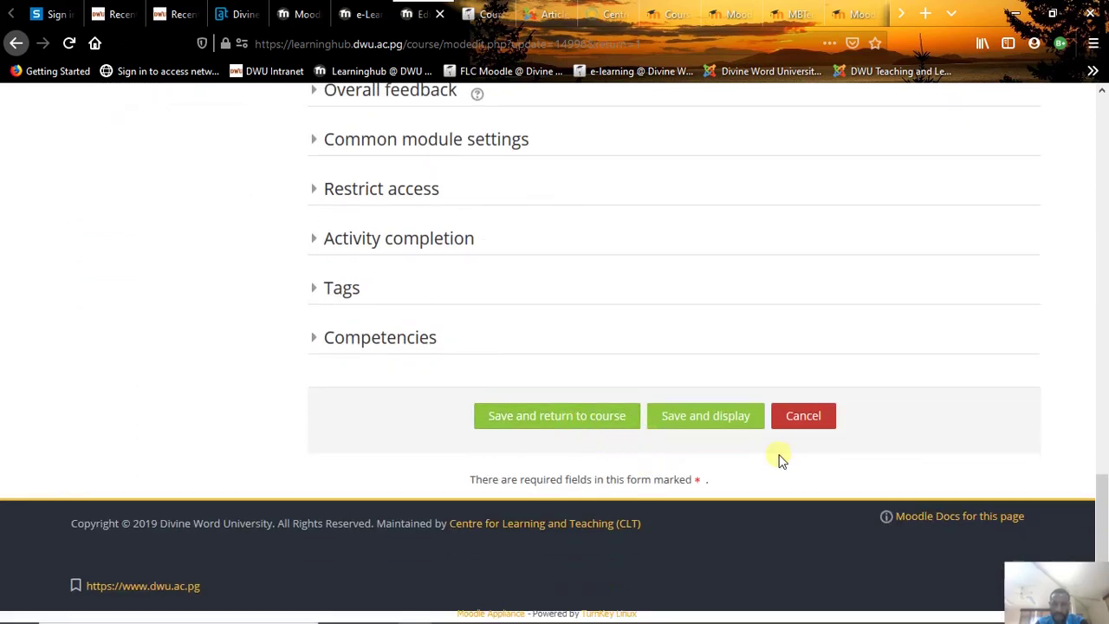
left_click(703, 425)
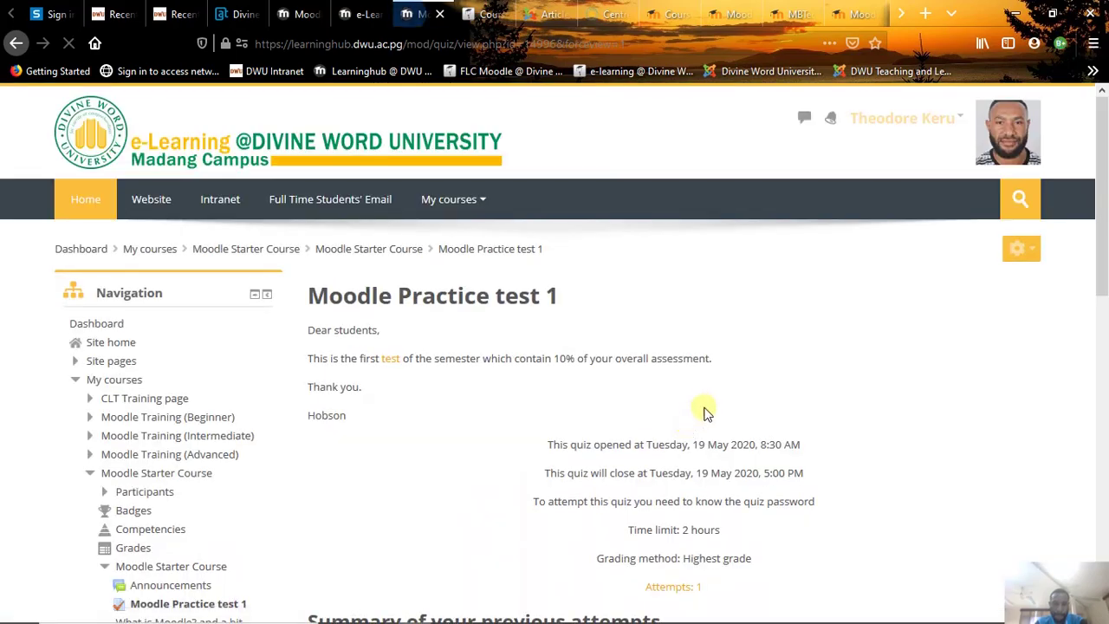
- Switch to the Student role from the Moodle Practice test 1 overview page
scroll(706, 414, "down", 5)
scroll(779, 398, "up", 5)
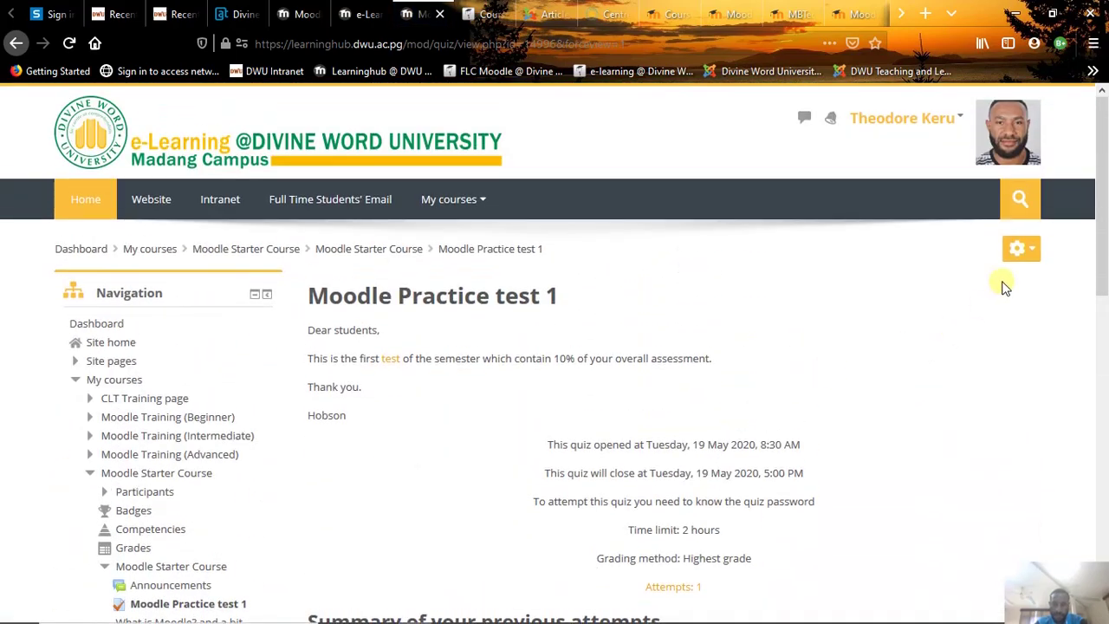
scroll(973, 321, "down", 4)
scroll(960, 230, "up", 4)
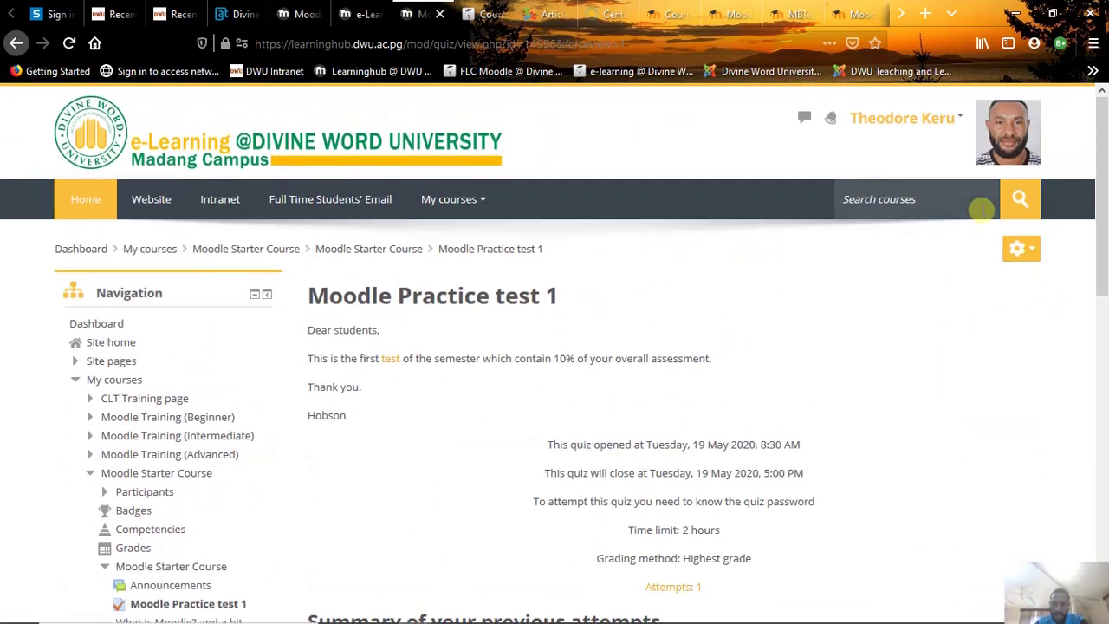
left_click(959, 119)
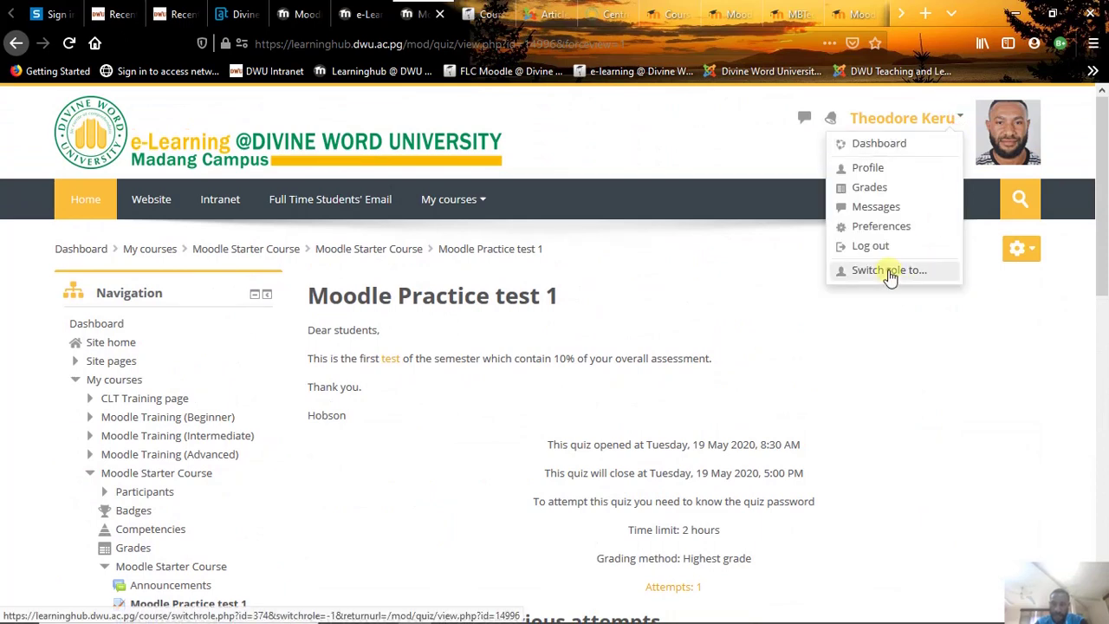
left_click(888, 270)
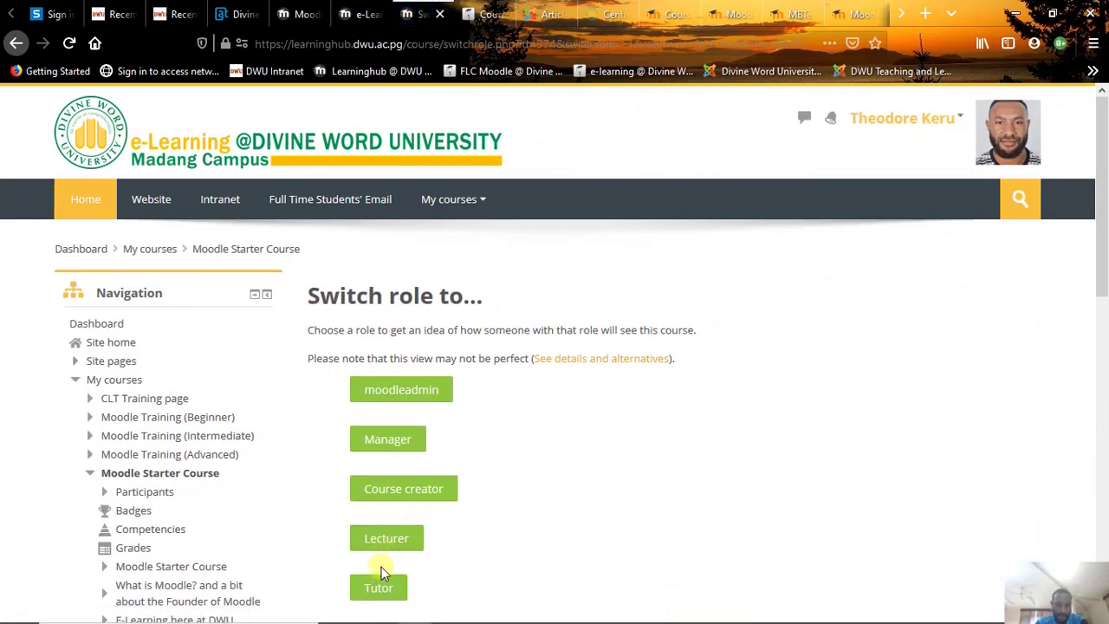
scroll(391, 553, "down", 5)
left_click(400, 231)
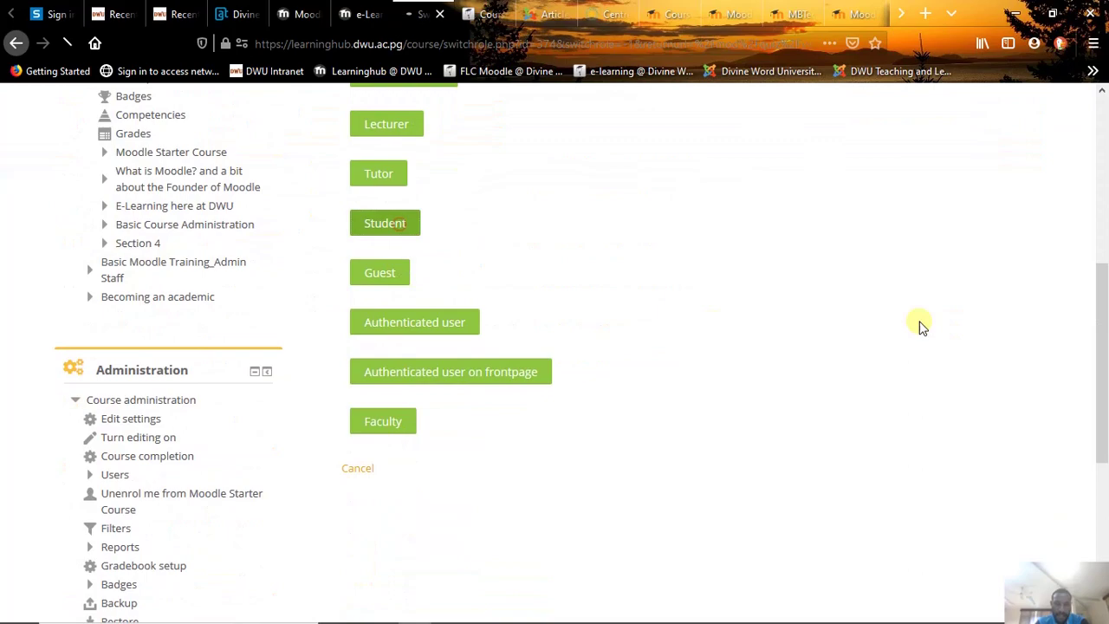
- Continue the last attempt of Moodle Practice test 1 as a student in the secured pop-up window
scroll(901, 320, "down", 6)
scroll(901, 320, "up", 5)
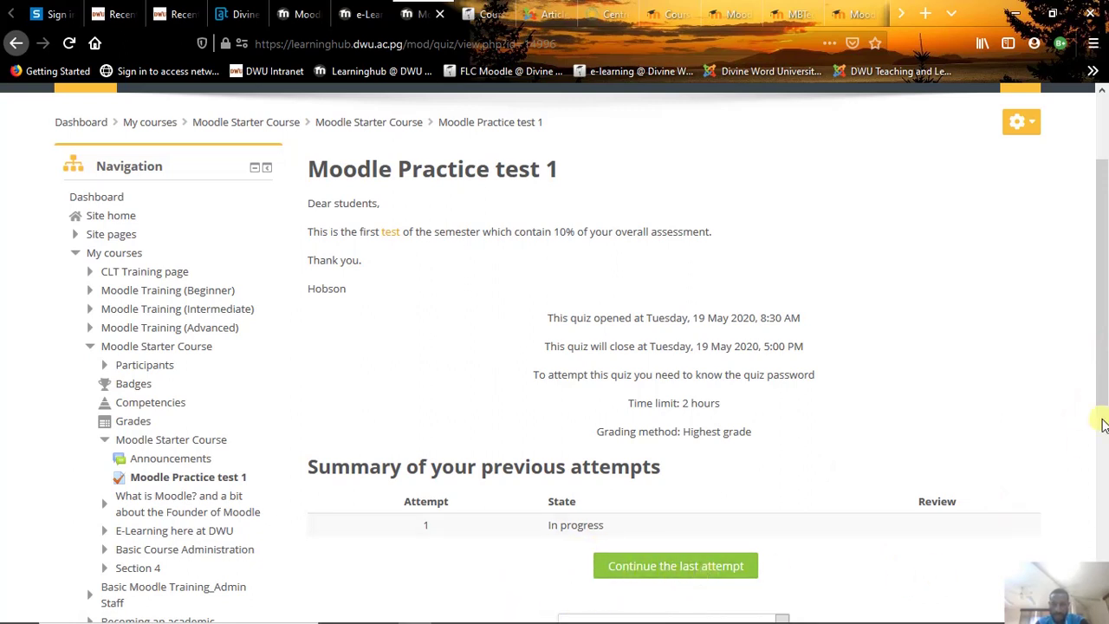
left_click(691, 569)
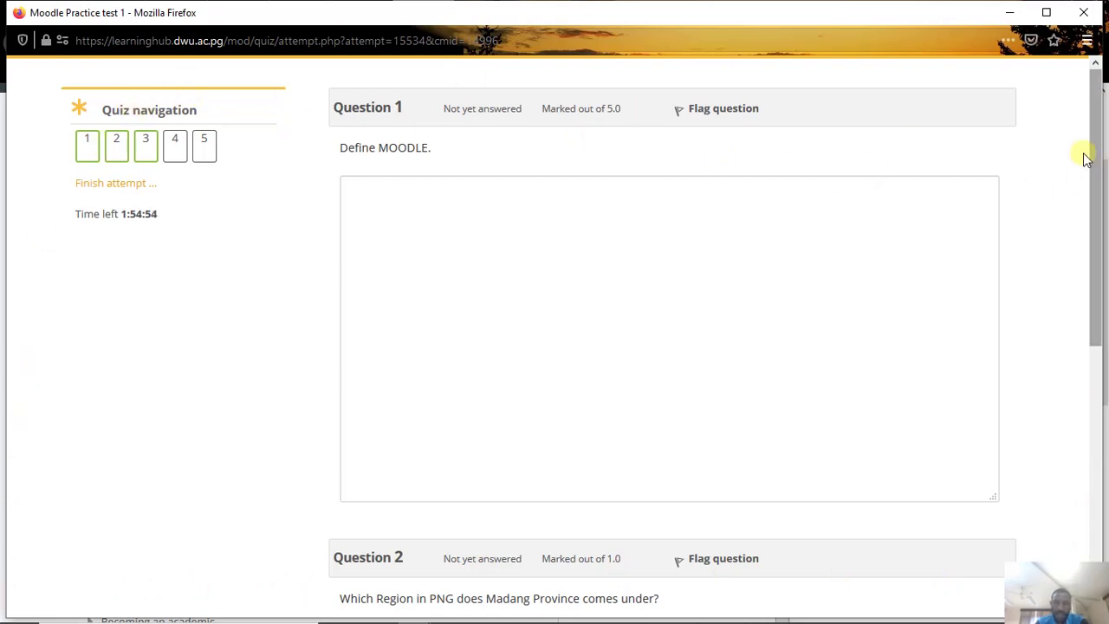
- Review the questions on both pages of the quiz attempt and close the pop-up window
left_click_drag(1089, 138, 1077, 445)
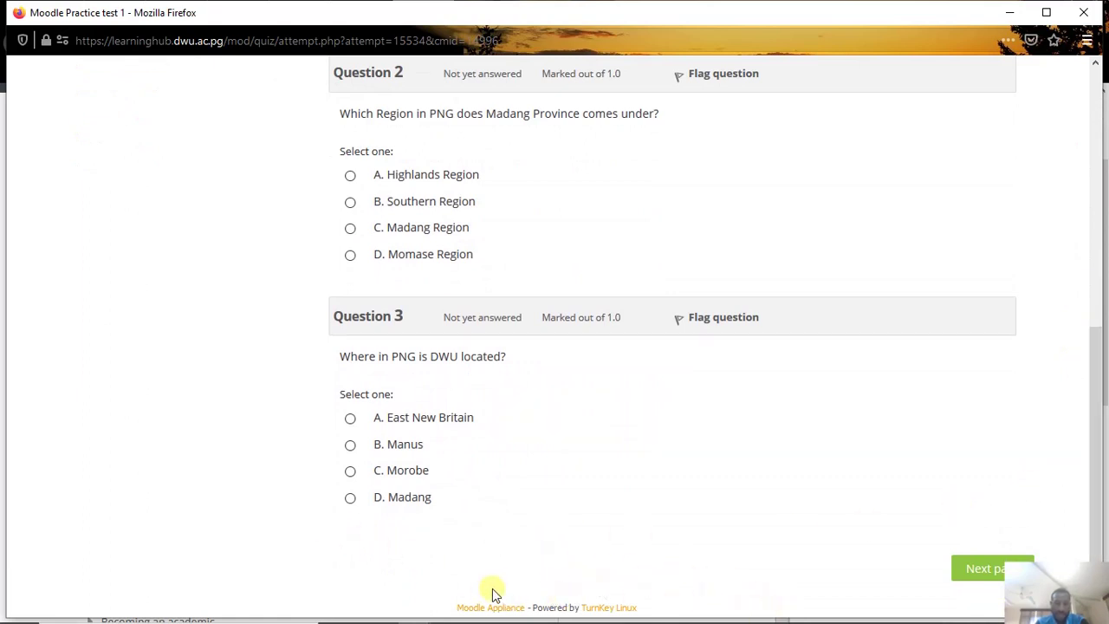
left_click(976, 563)
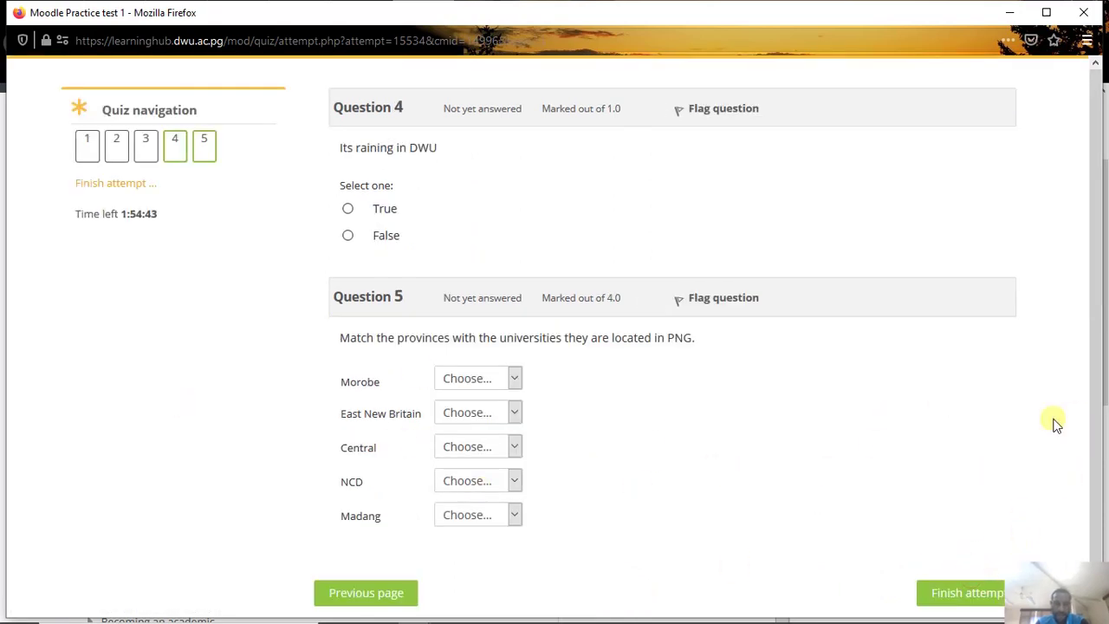
scroll(1095, 372, "down", 2)
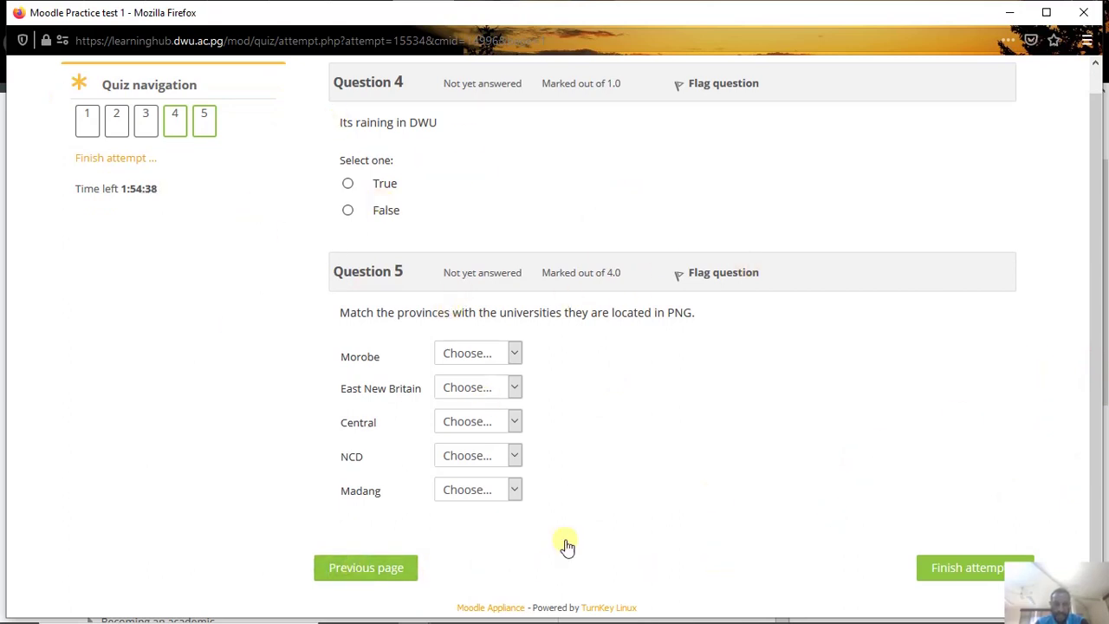
left_click(1083, 19)
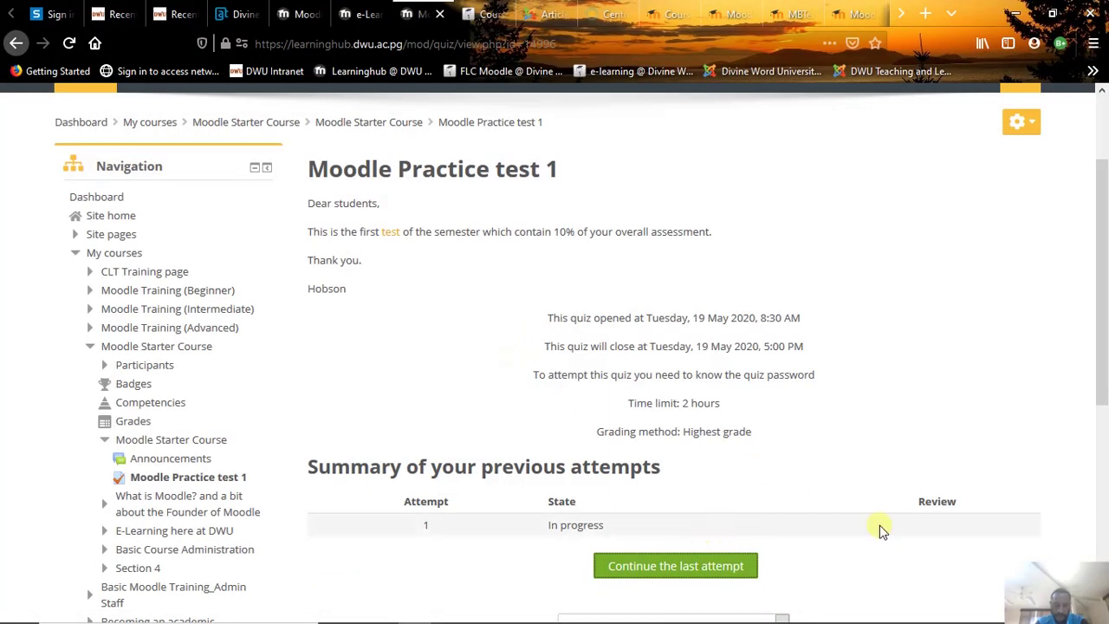
mouse_move(923, 609)
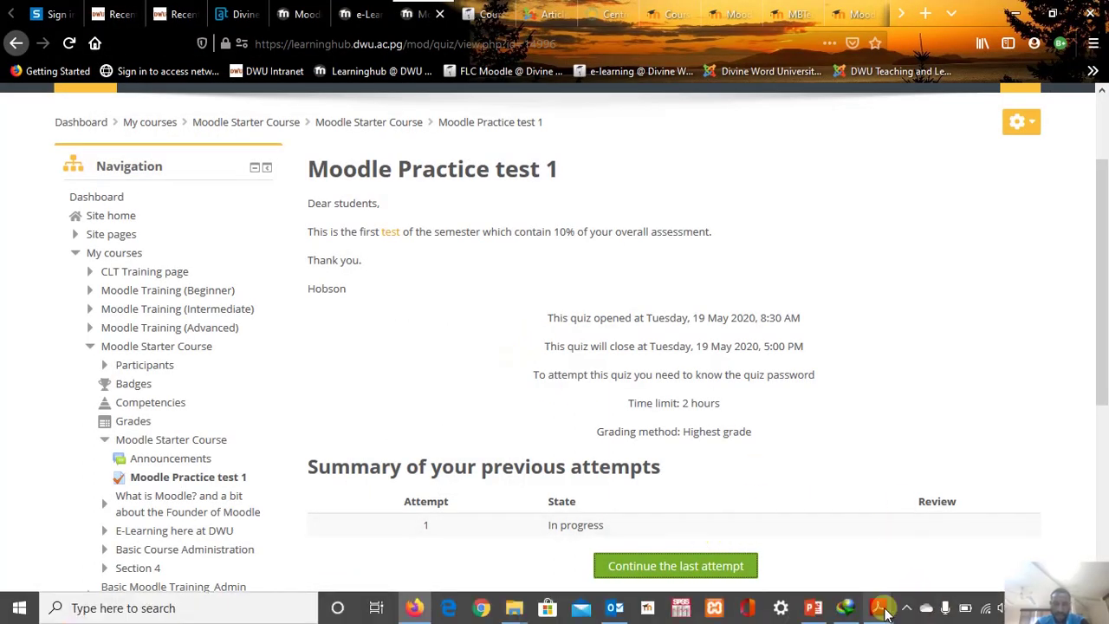
left_click(944, 611)
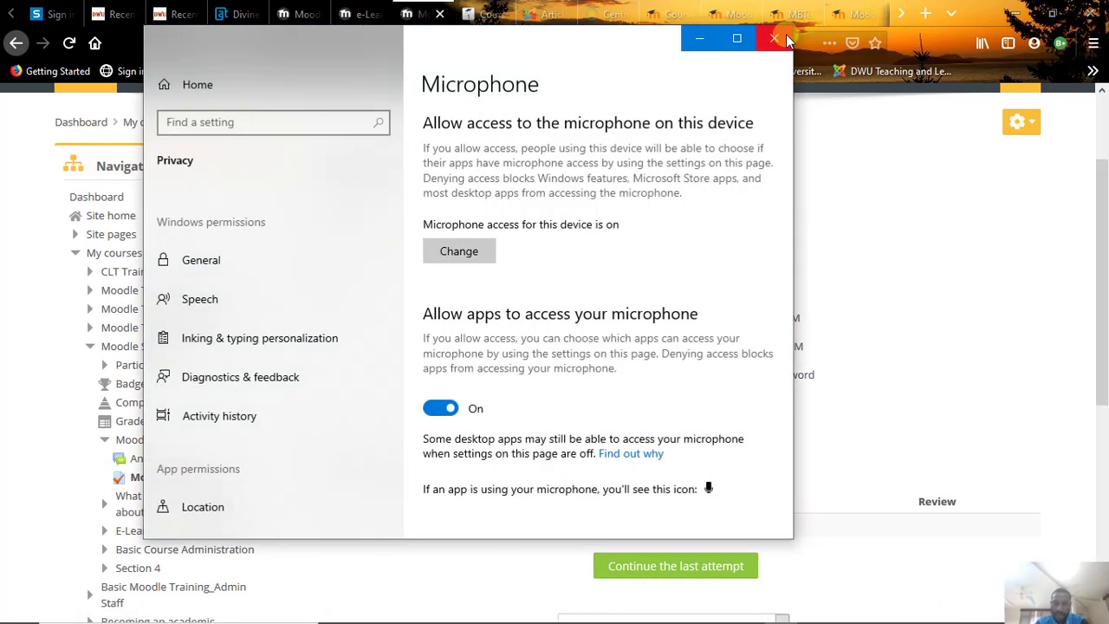
left_click(785, 38)
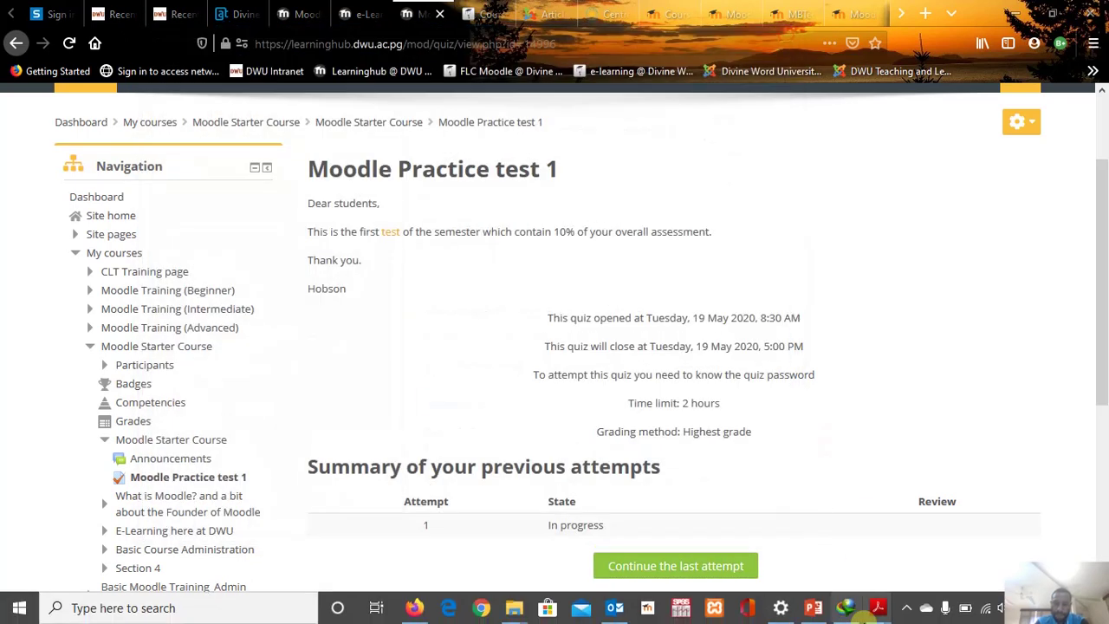
left_click(906, 607)
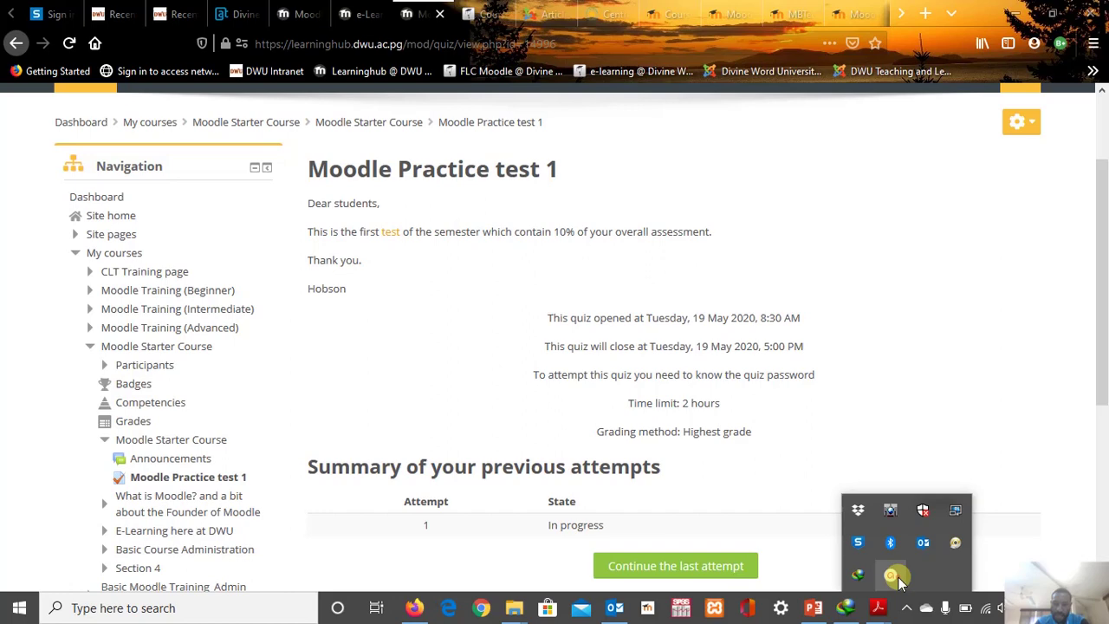
left_click(891, 574)
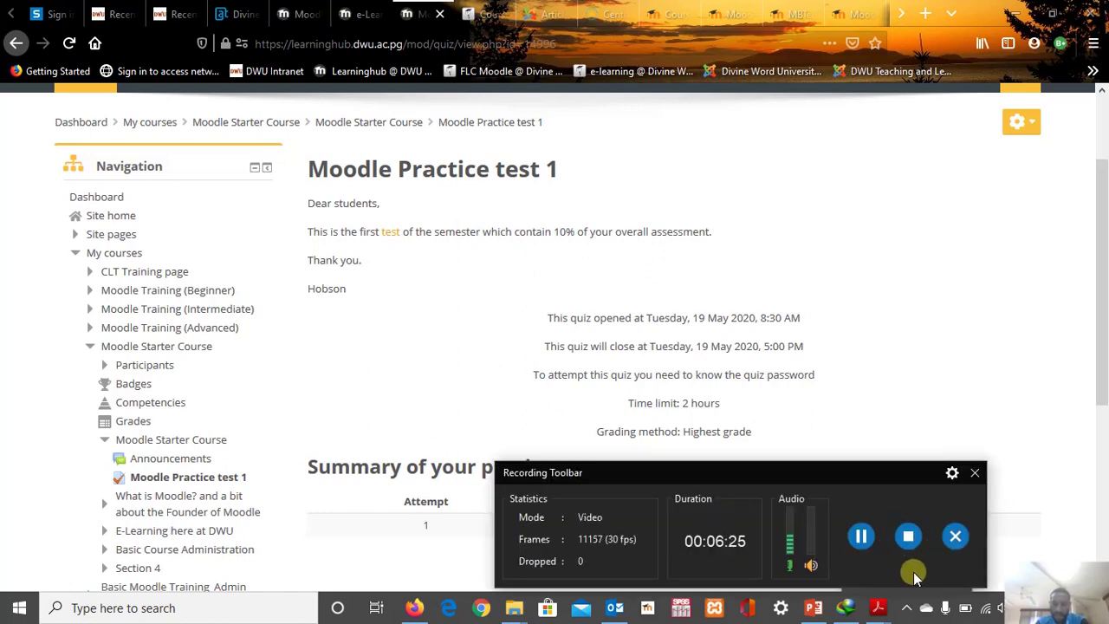